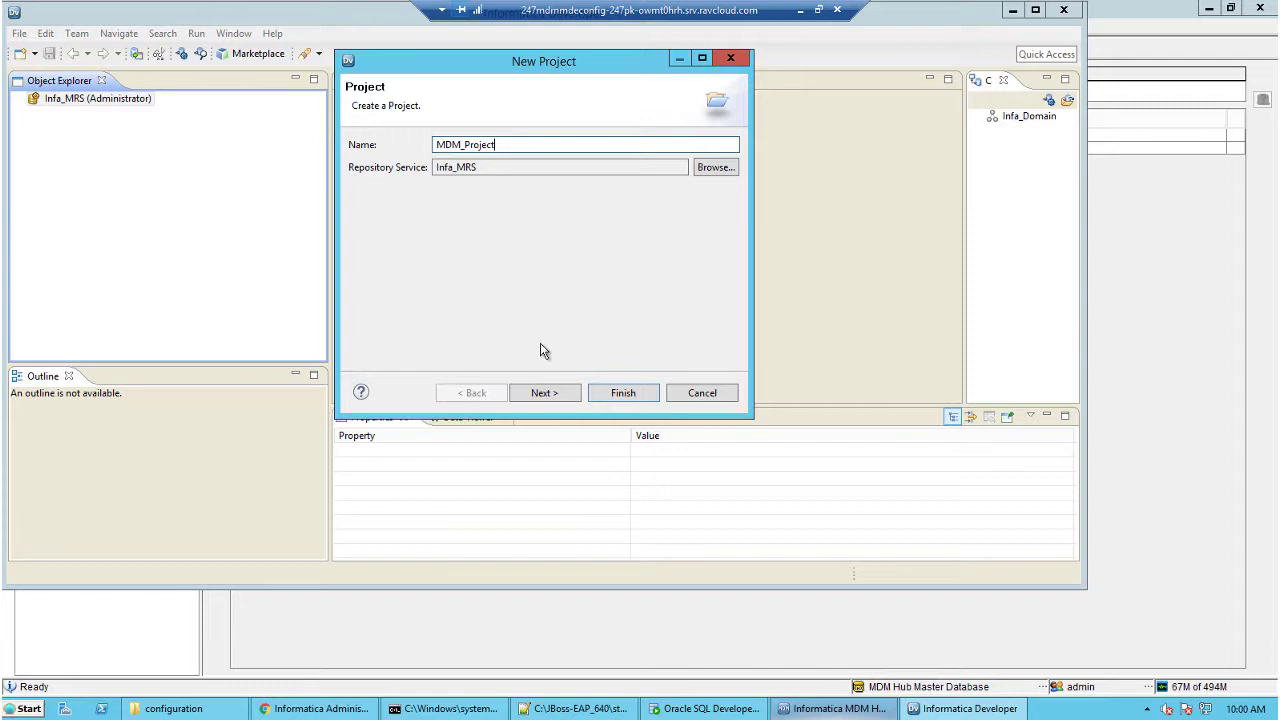
Finish creating MDM_Project with default Administrator permissions, then switch to the MDM Hub Console.
left_click(553, 393)
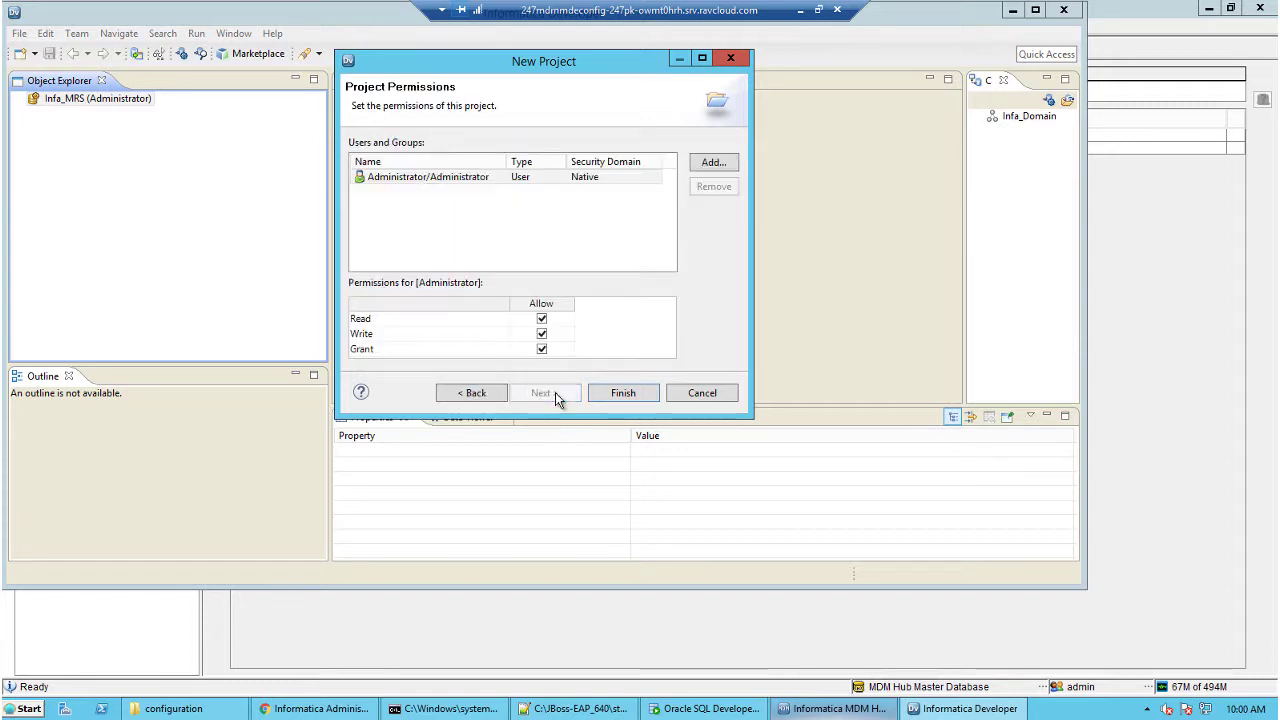
left_click(610, 395)
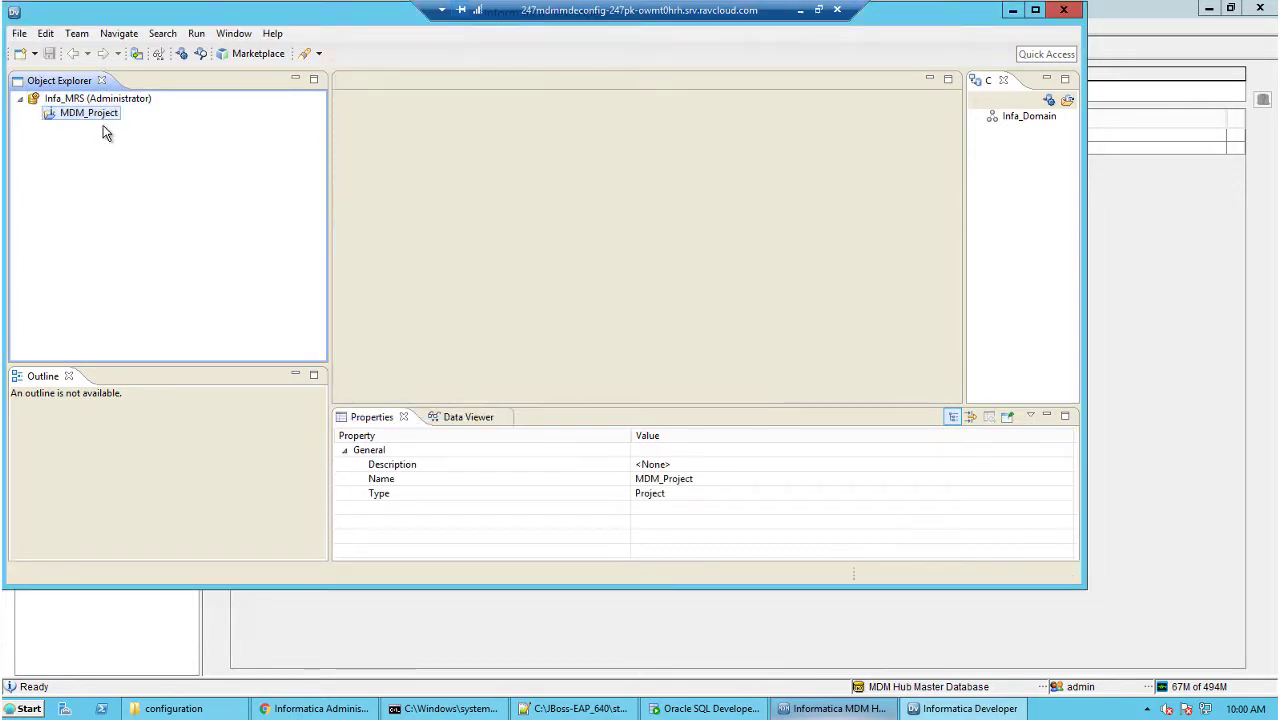
left_click(806, 710)
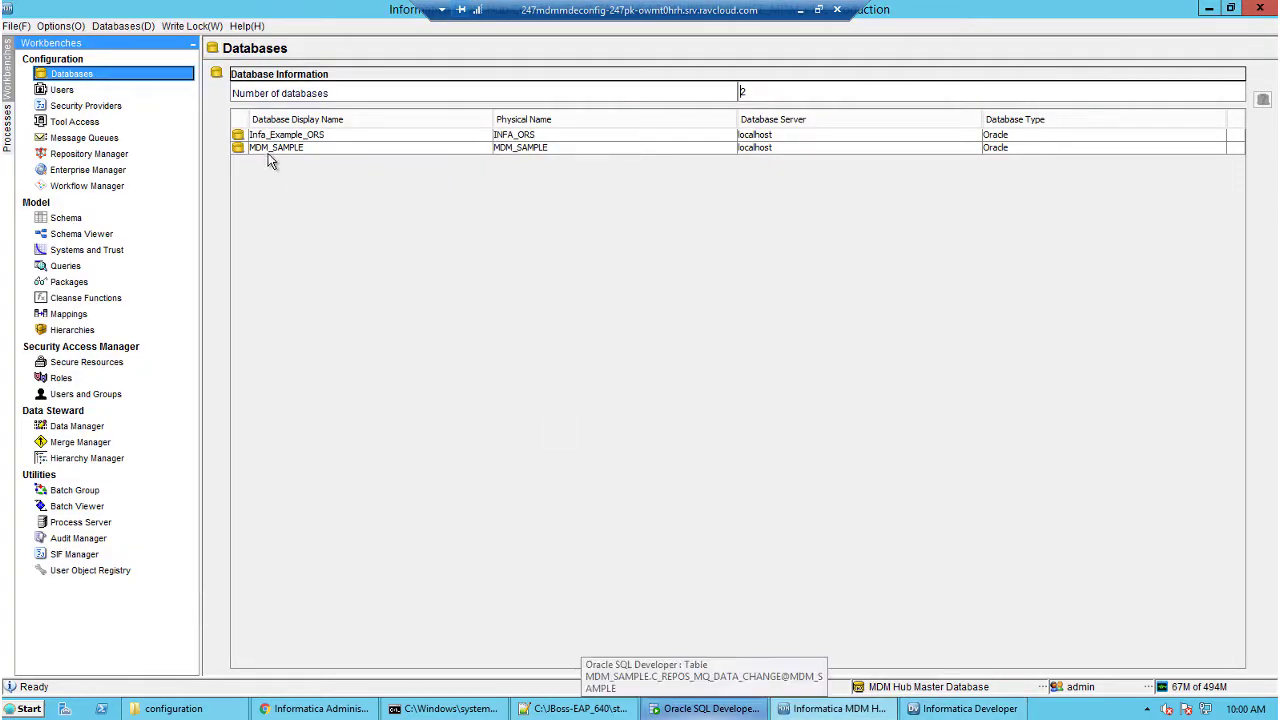
In Enterprise Manager's ORS databases list, show MDM_SAMPLE's properties and select projectName.
left_click(269, 152)
left_click(122, 172)
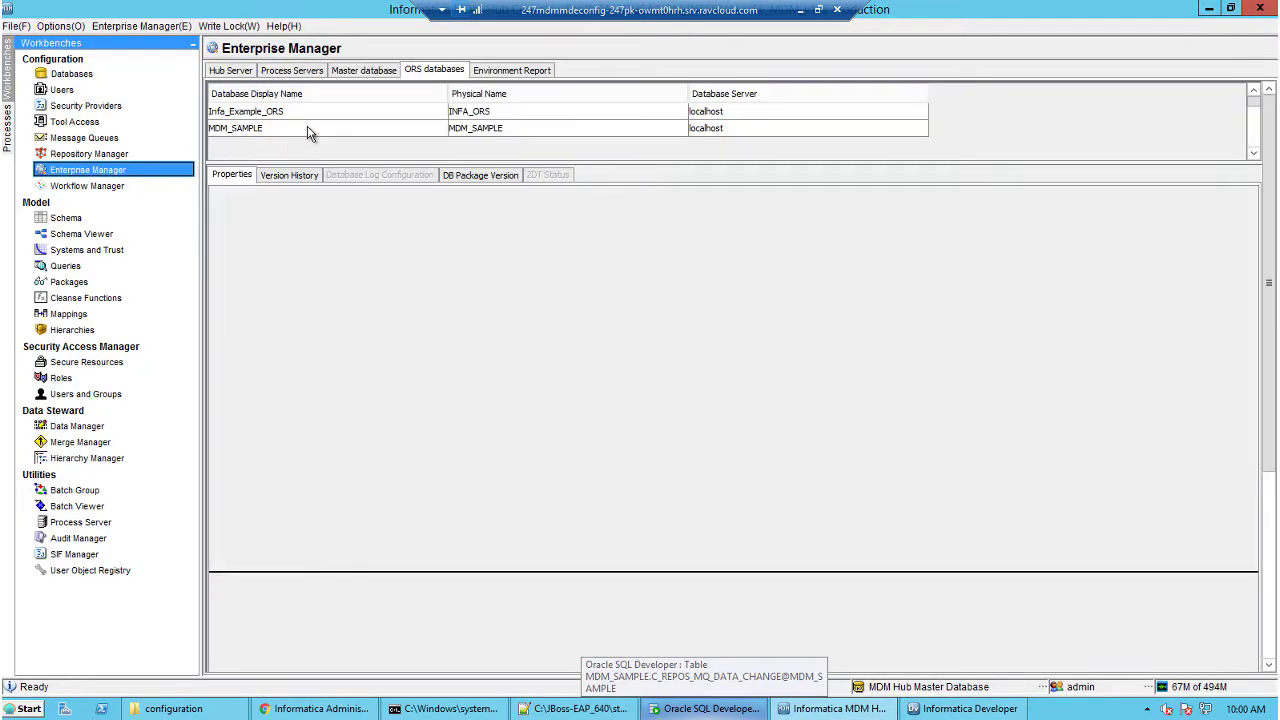
left_click(232, 71)
left_click(420, 72)
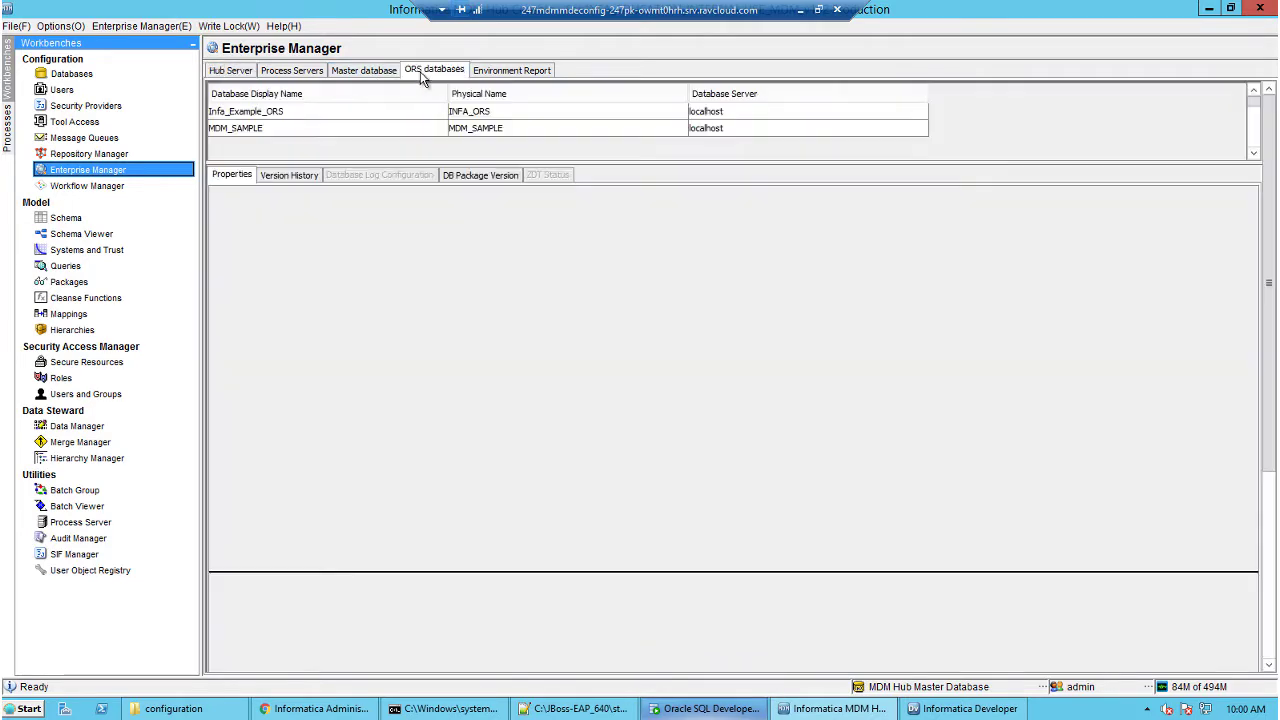
left_click(249, 129)
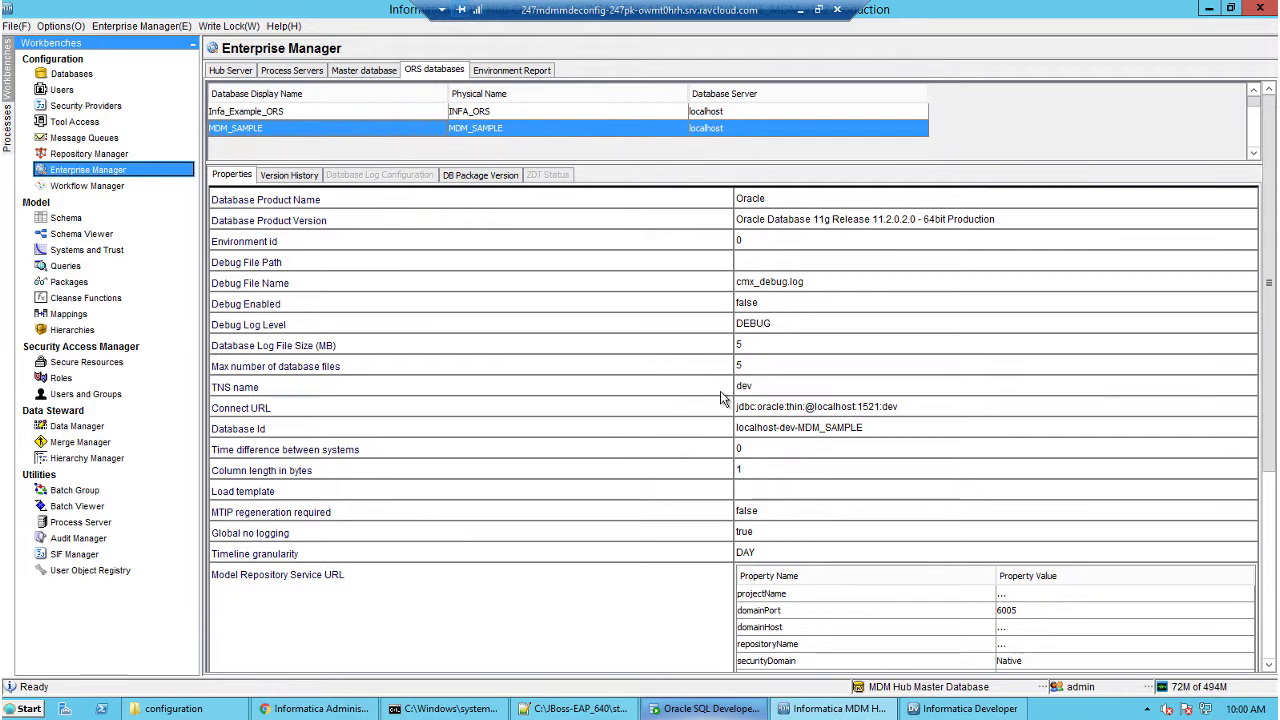
left_click(1013, 598)
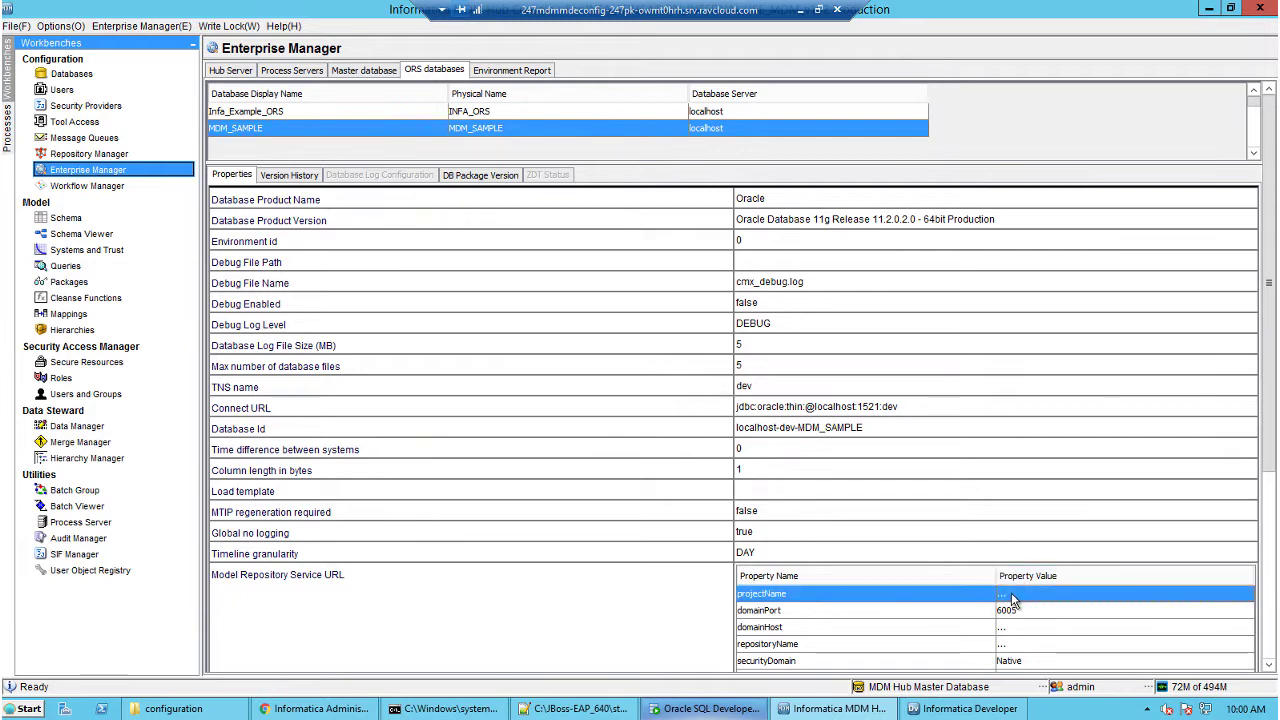
Acquire a write lock and reselect MDM_SAMPLE's projectName repository setting.
left_click(228, 27)
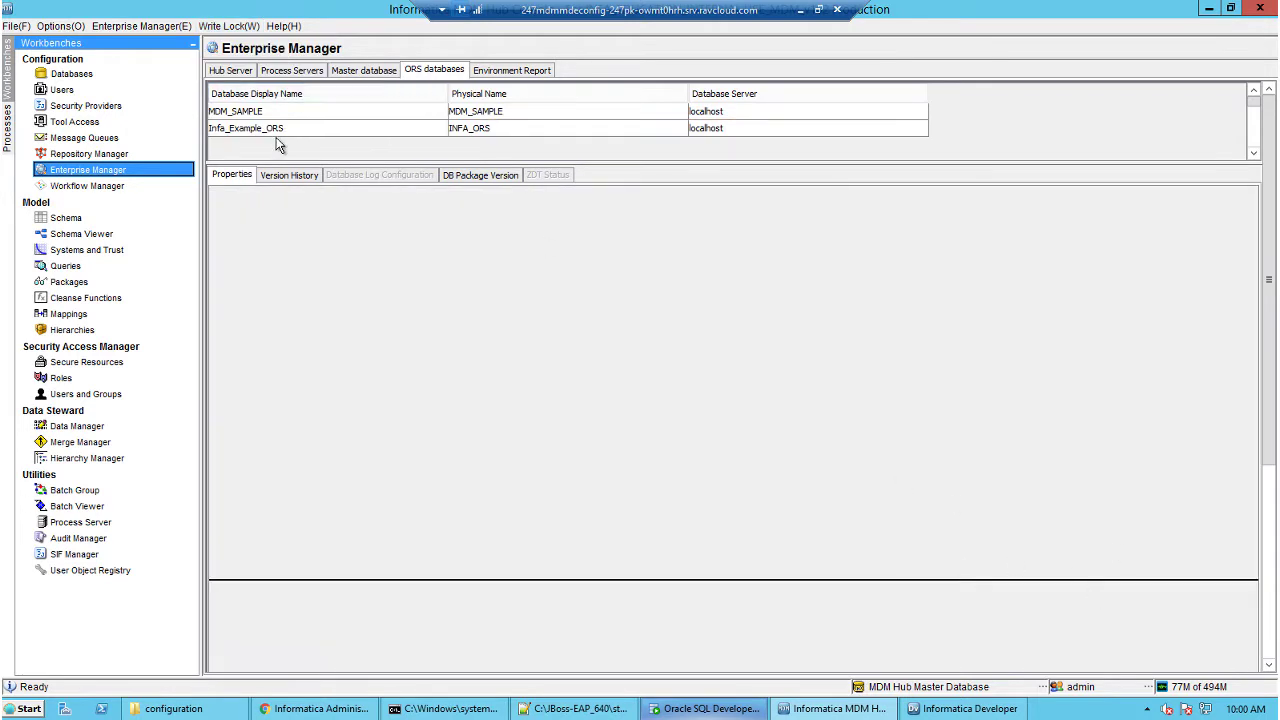
left_click(265, 110)
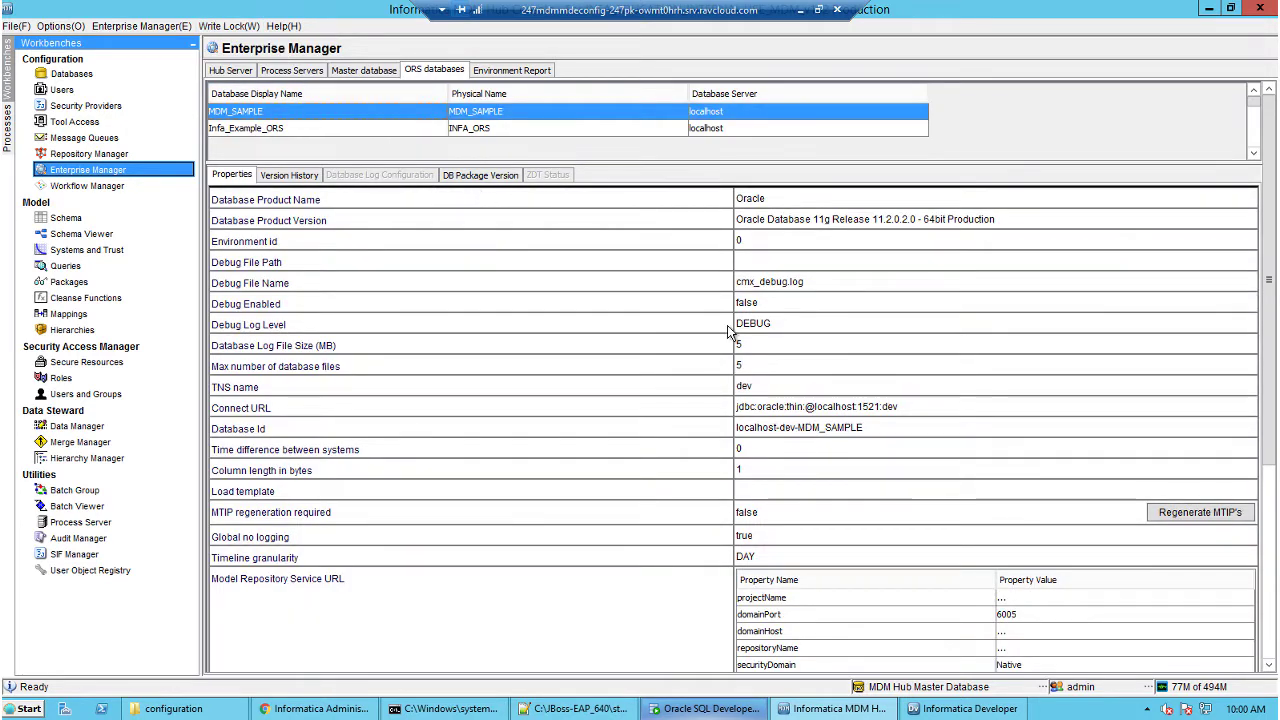
left_click(1001, 598)
Set projectName to MDM_Project and domainHost to infa-server.
left_click(1016, 602)
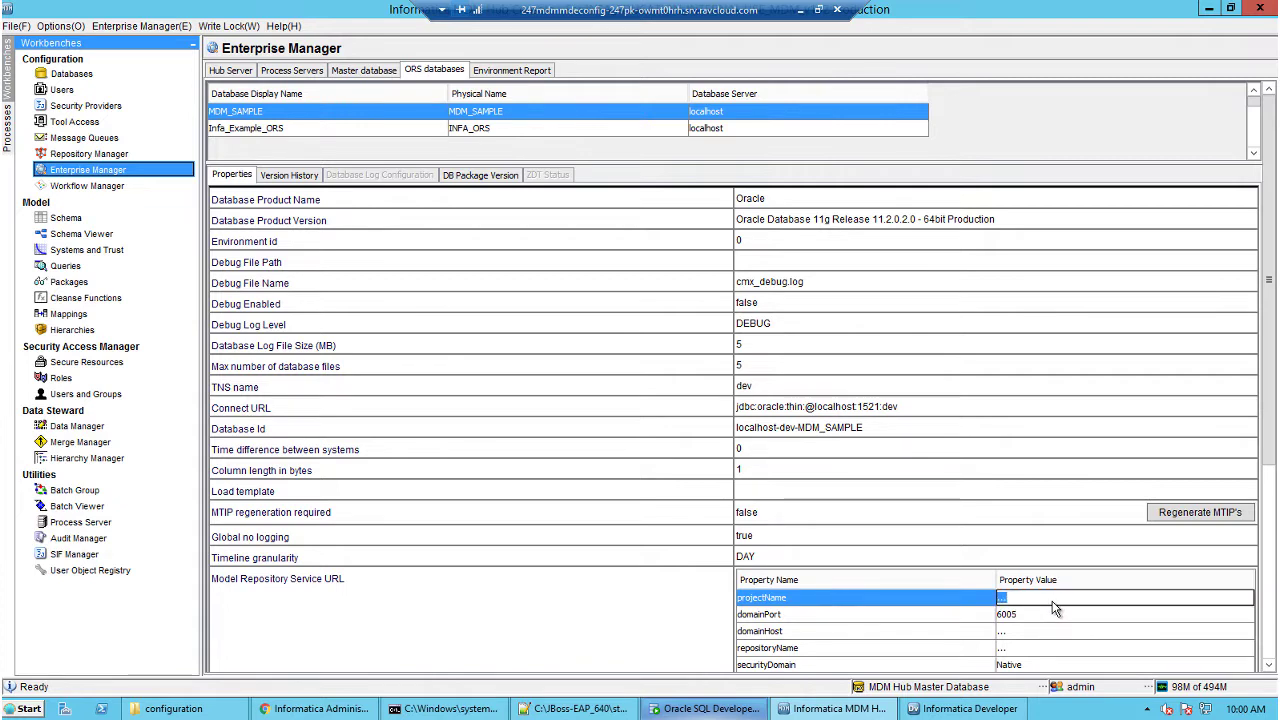
type("MDM_Project")
key("Return")
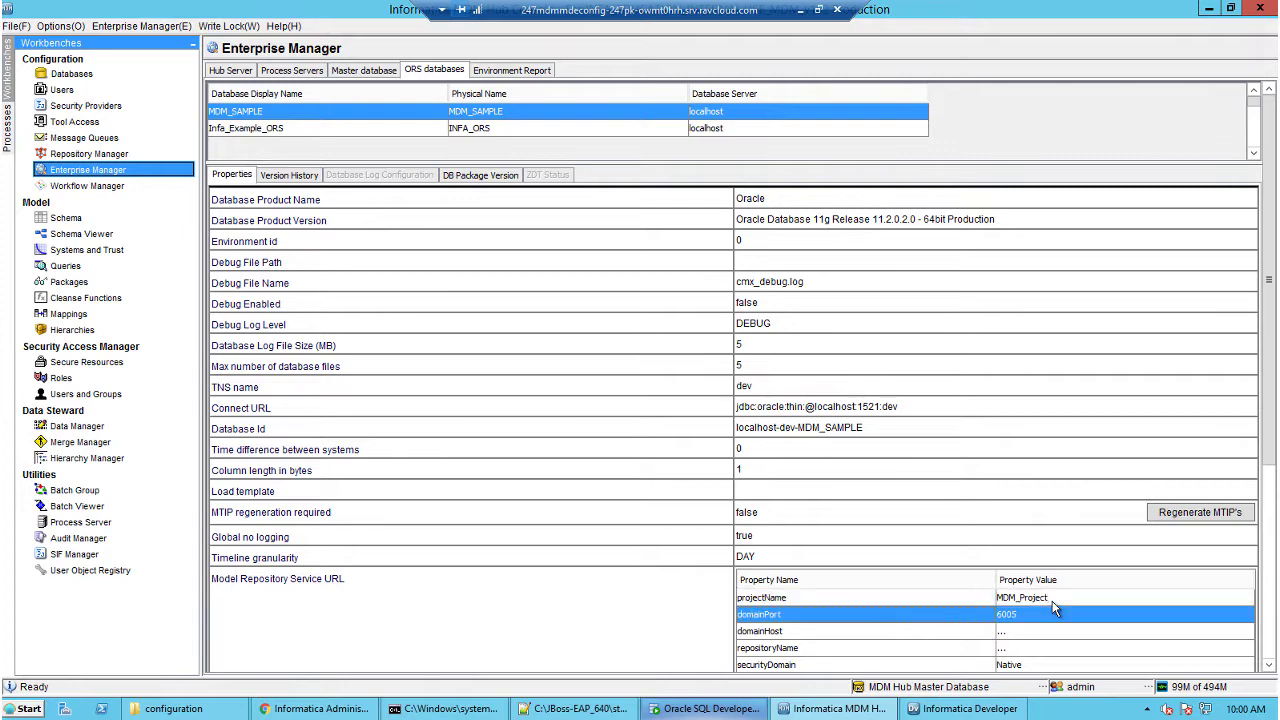
left_click(1019, 635)
double_click(1017, 637)
type("infa-serve")
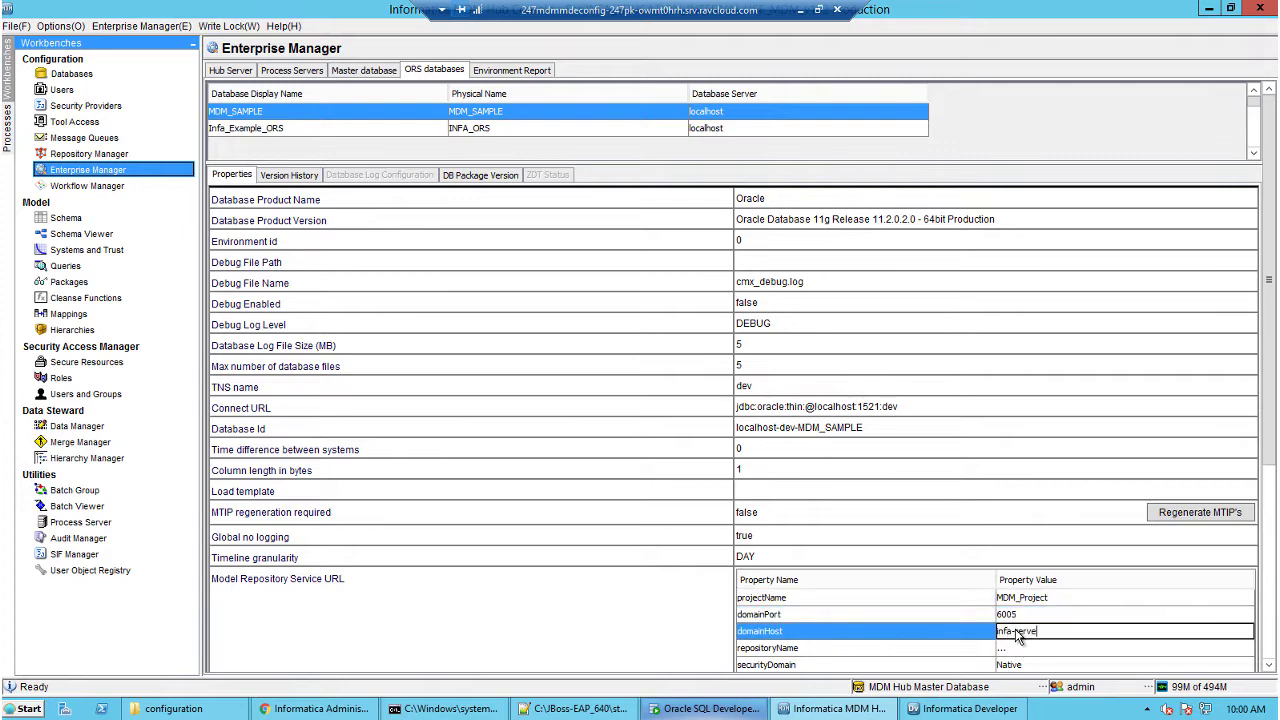
type("r")
key("Return")
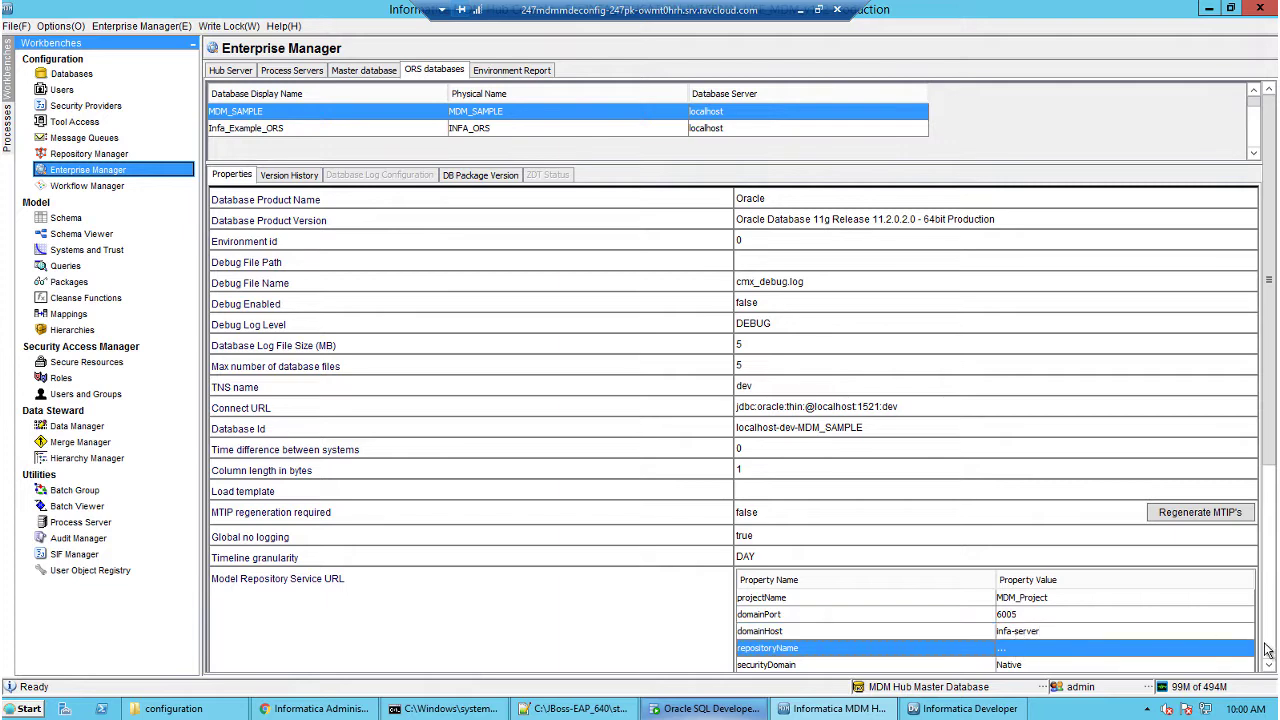
Set repositoryName to Infa_MRS and username to Administrator, and enter the password.
scroll(1266, 650, "down", 5)
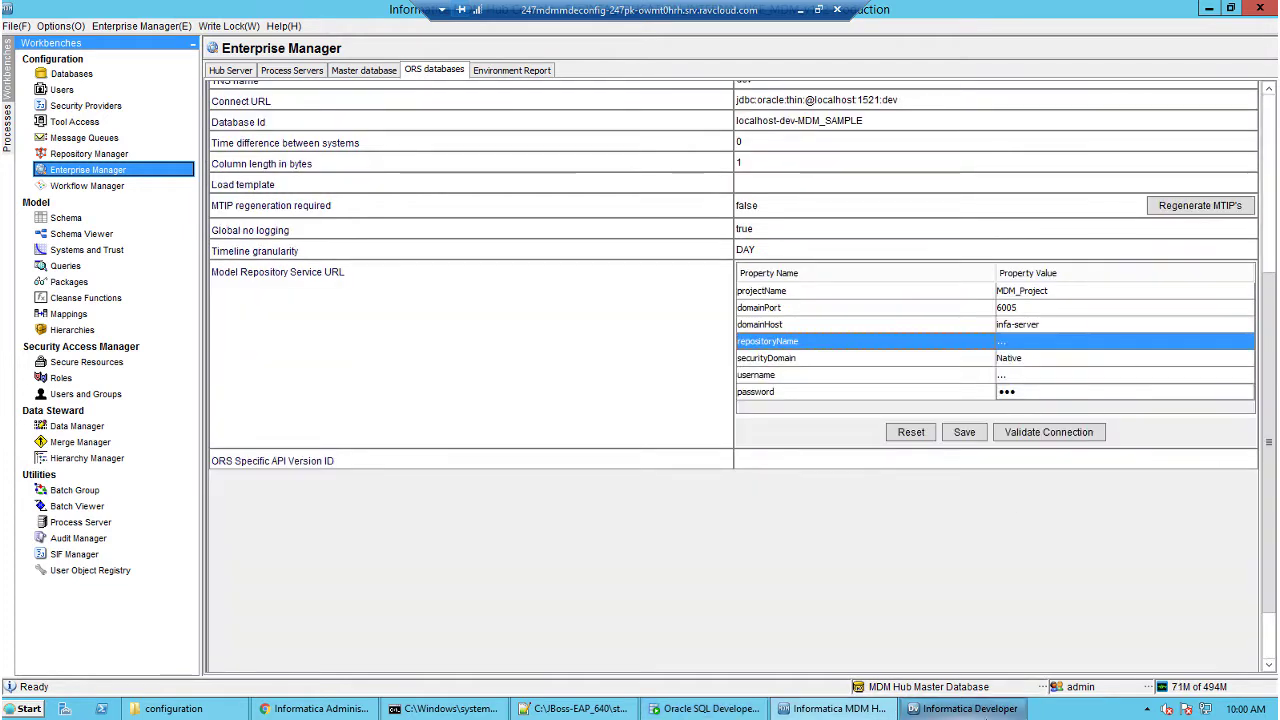
left_click(1016, 716)
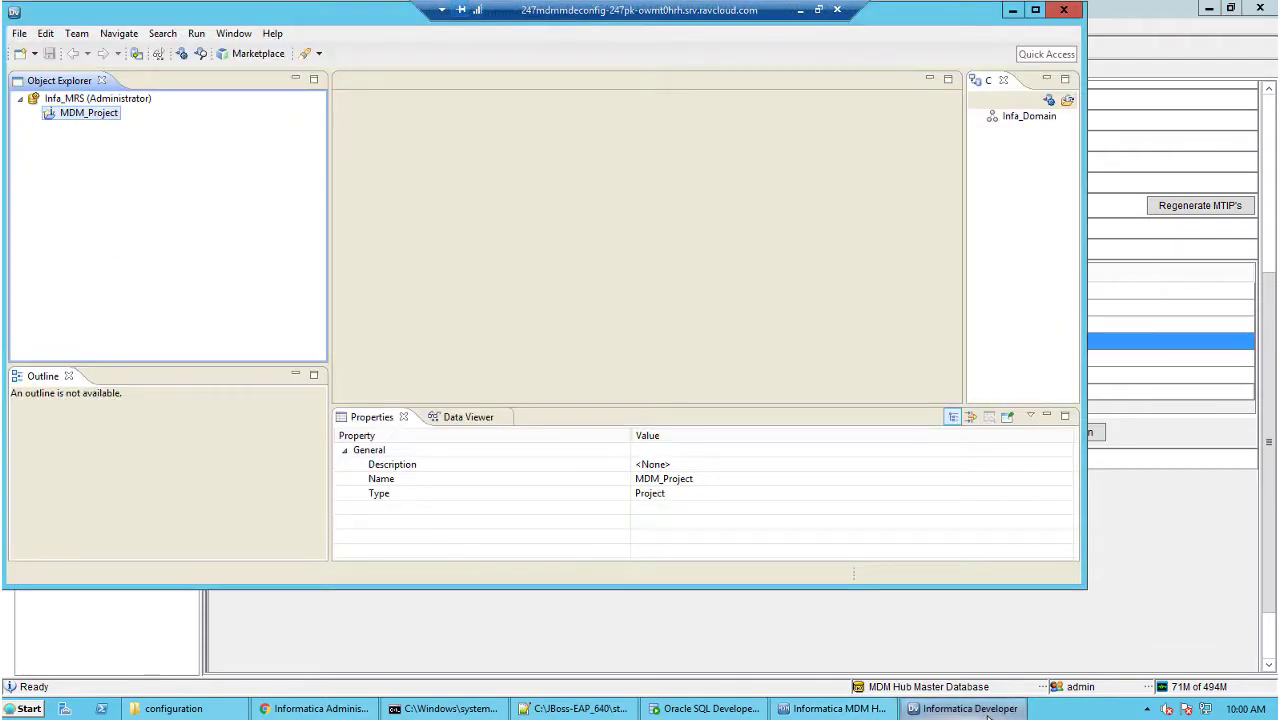
left_click(1028, 632)
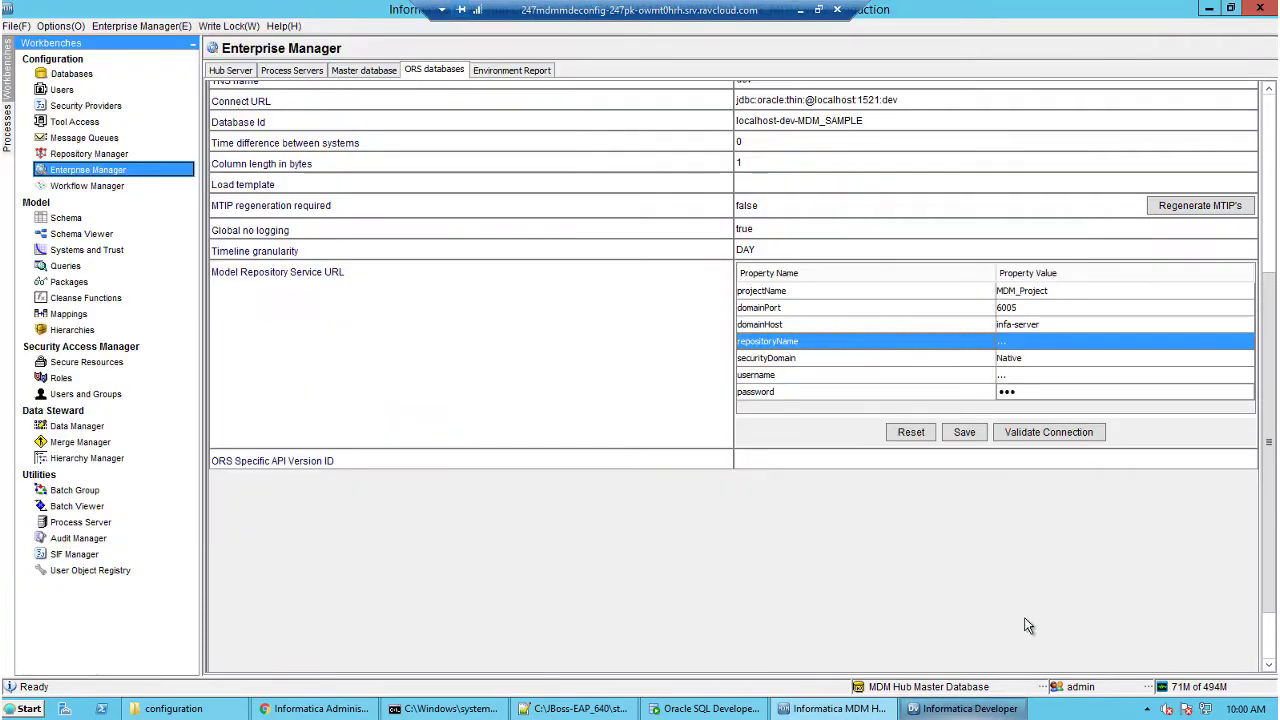
left_click(1010, 346)
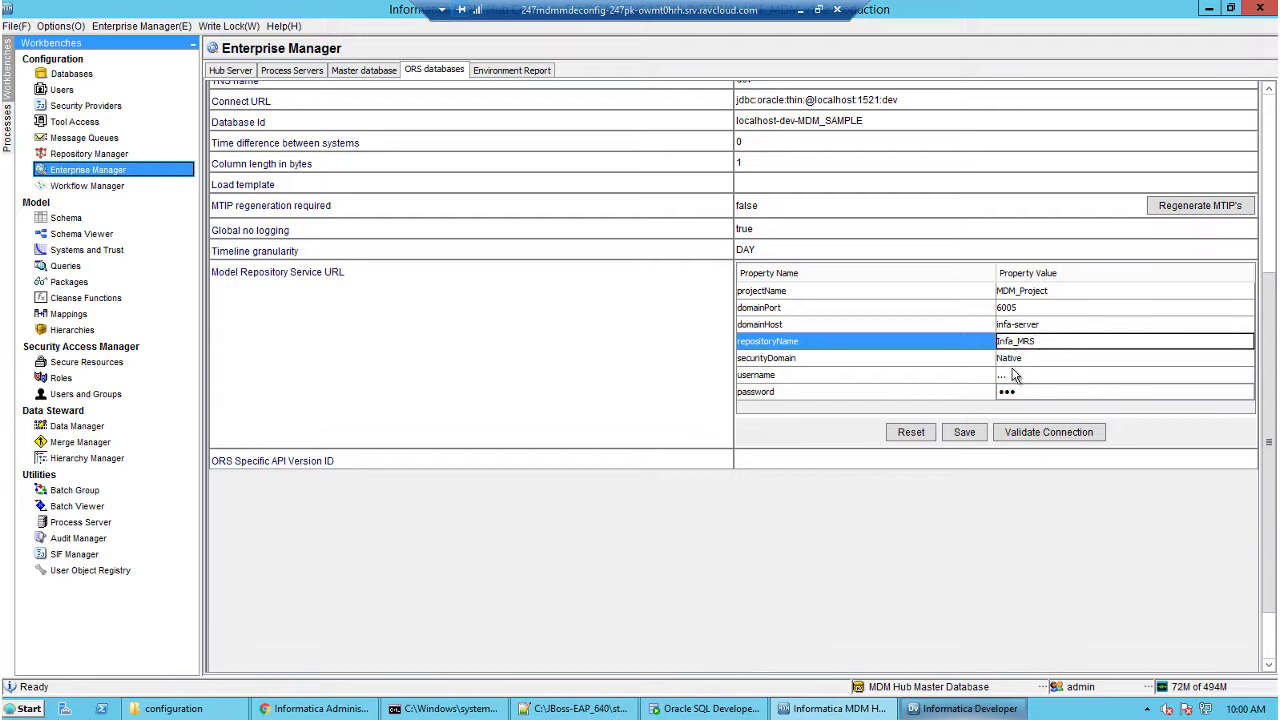
left_click(1010, 375)
left_click(1020, 378)
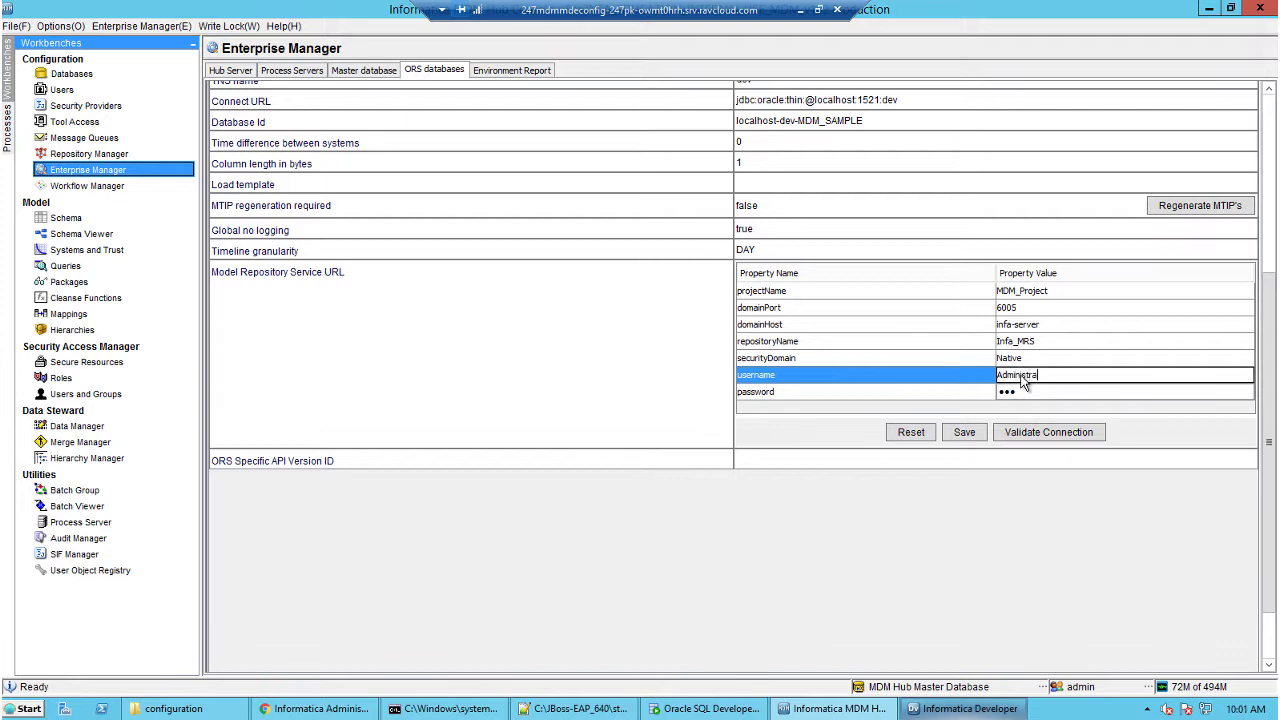
left_click(1022, 391)
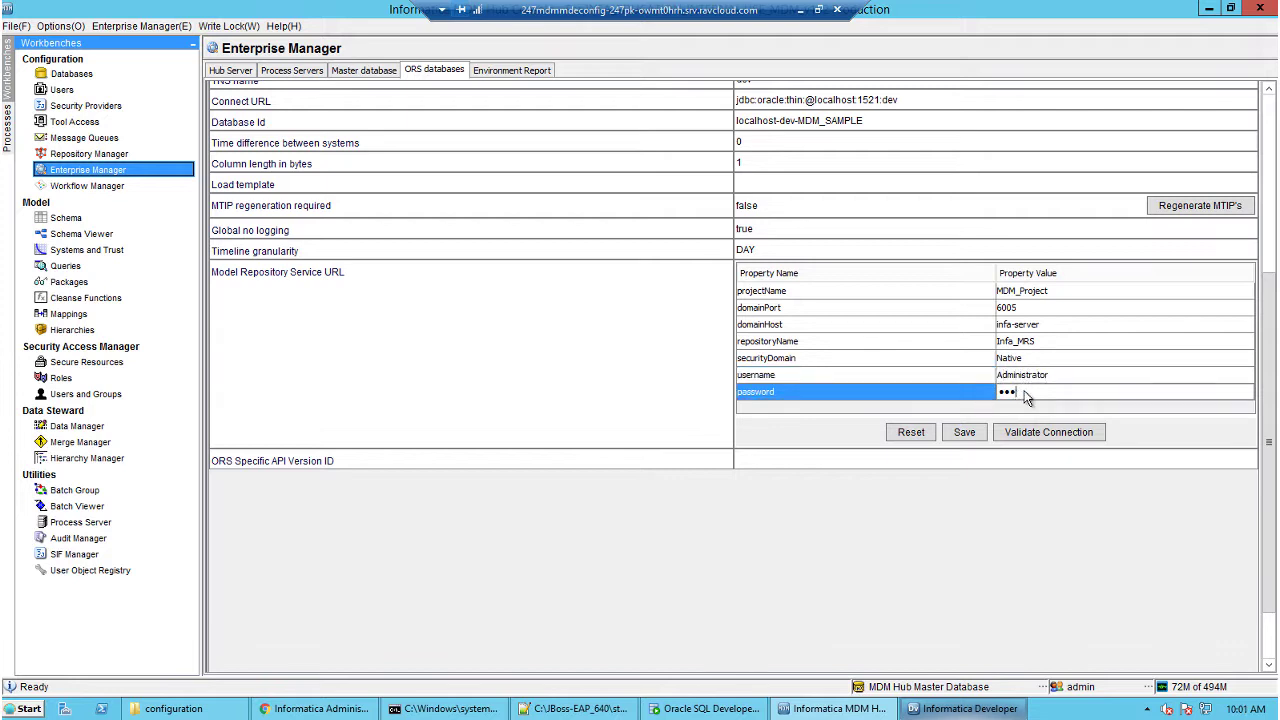
left_click(1031, 393)
type("A")
key("ctrl+a")
type("Ad")
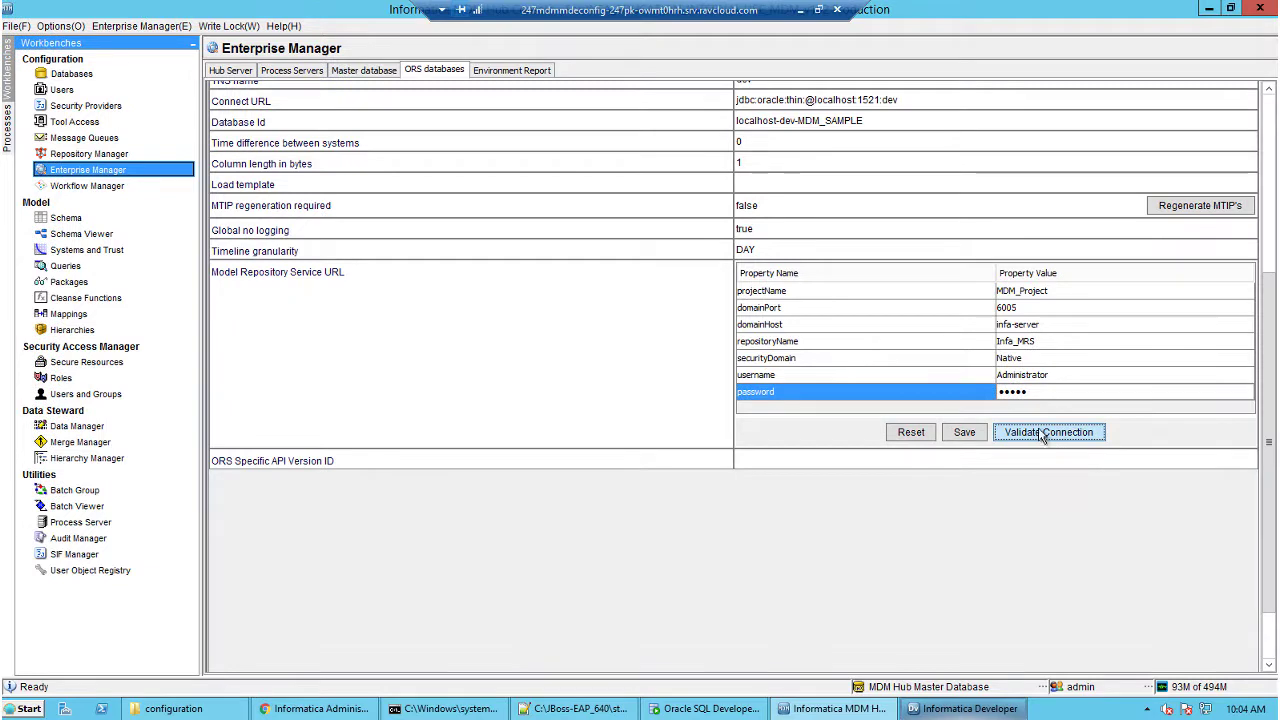
Test the Model Repository connection and acknowledge the success message.
left_click(1040, 434)
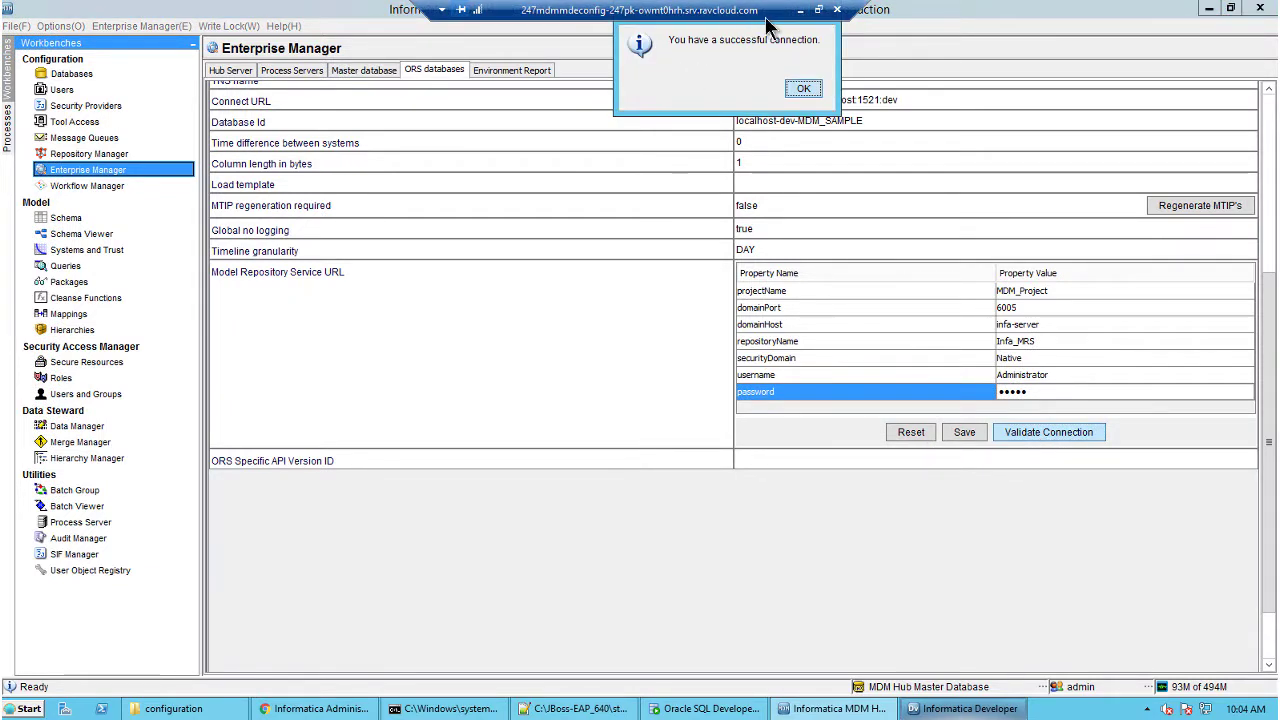
left_click_drag(770, 20, 563, 23)
left_click_drag(700, 29, 712, 329)
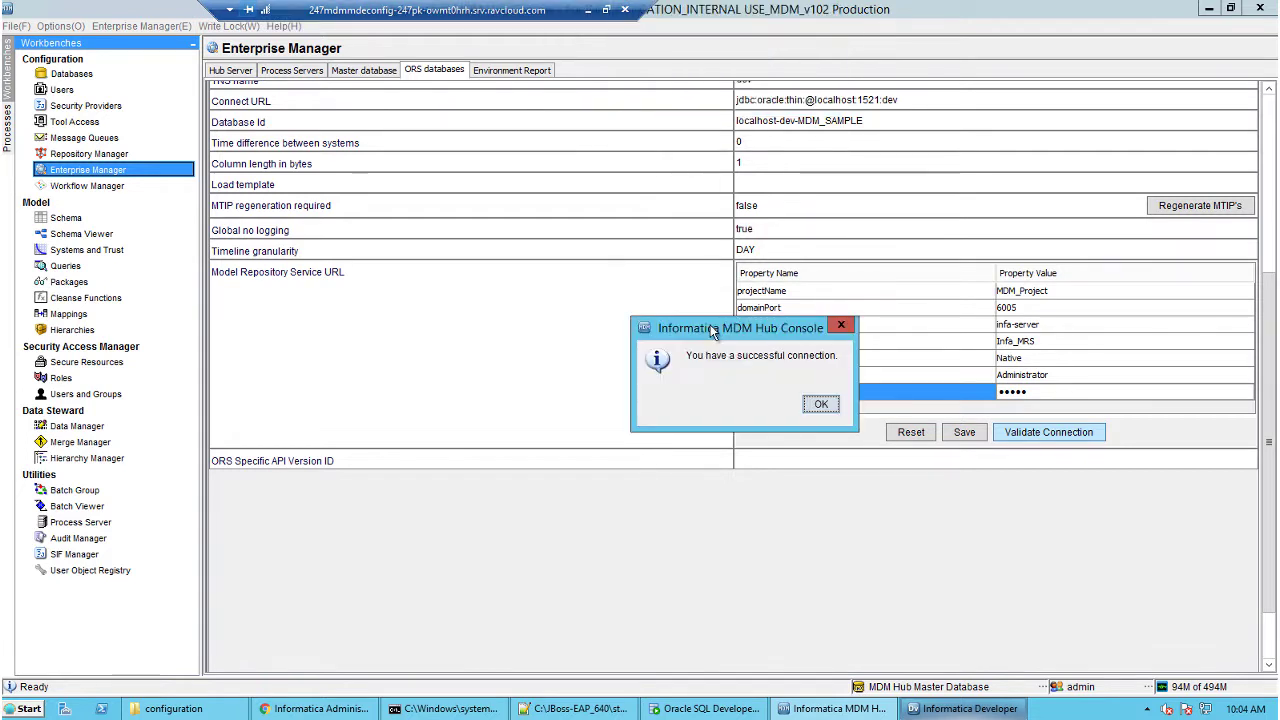
left_click(820, 404)
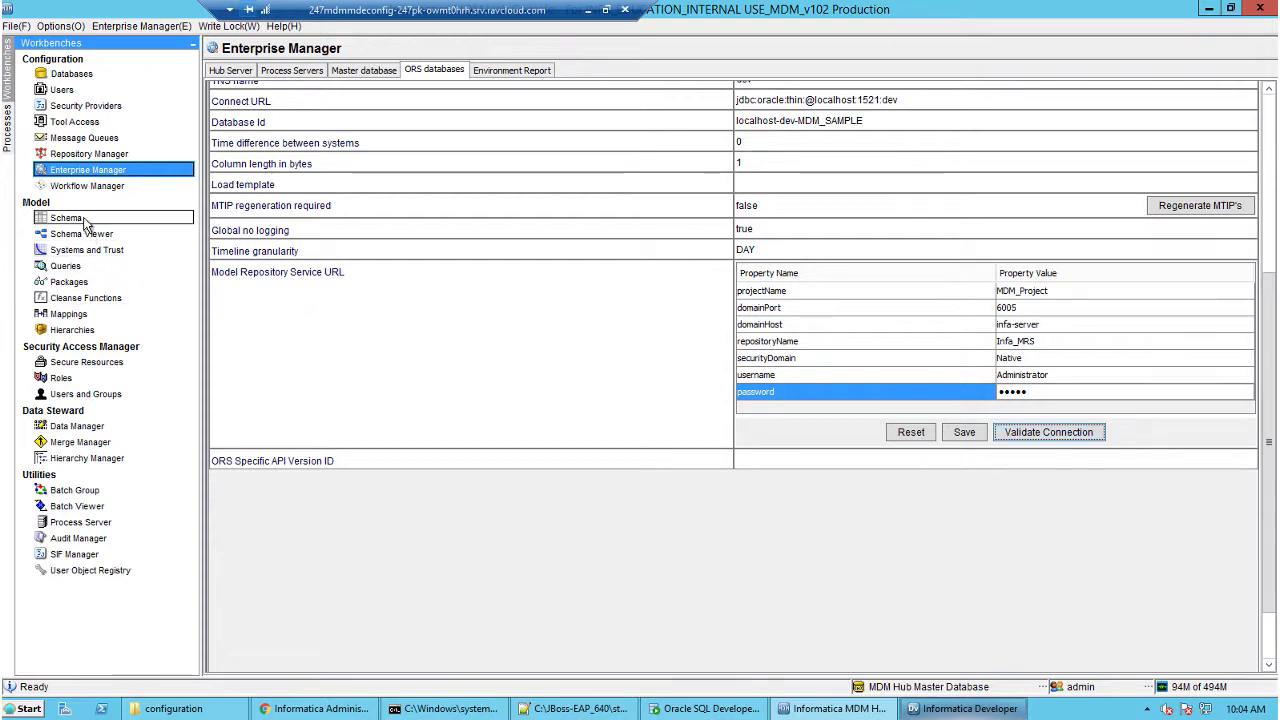
Save the Model Repository Service connection parameters and open the Schema tool.
left_click(964, 432)
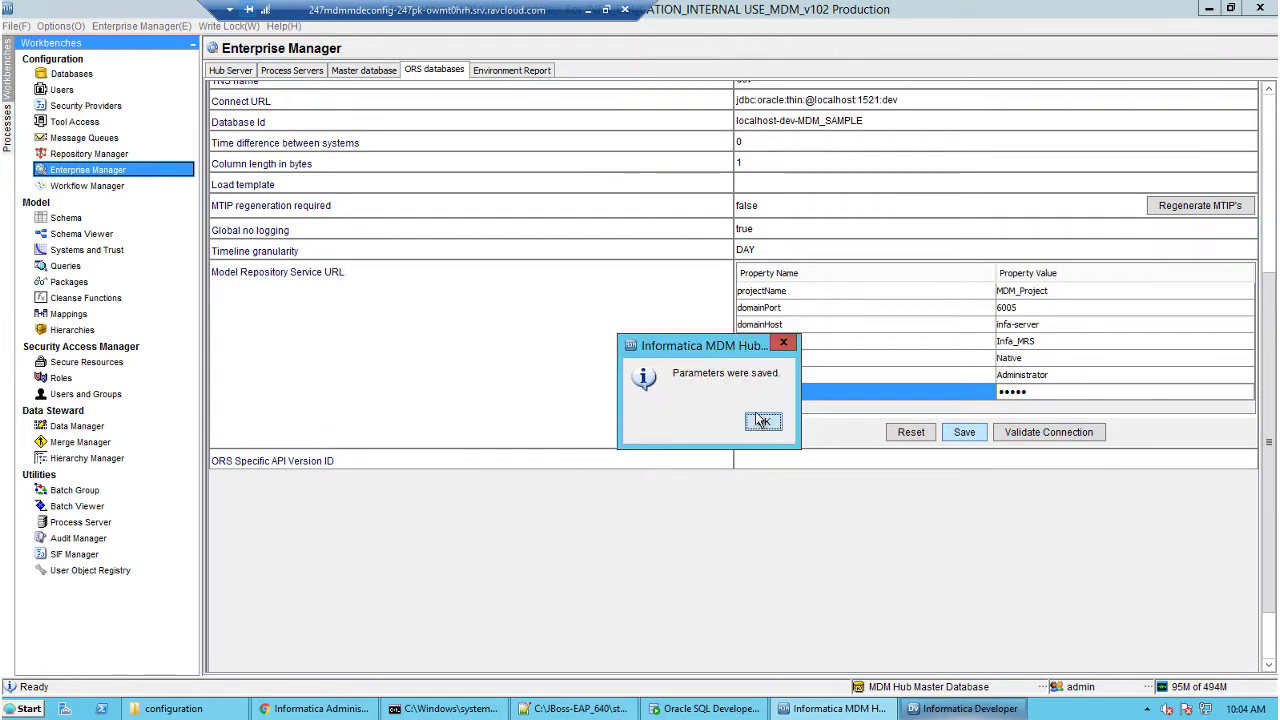
left_click(763, 422)
left_click(100, 217)
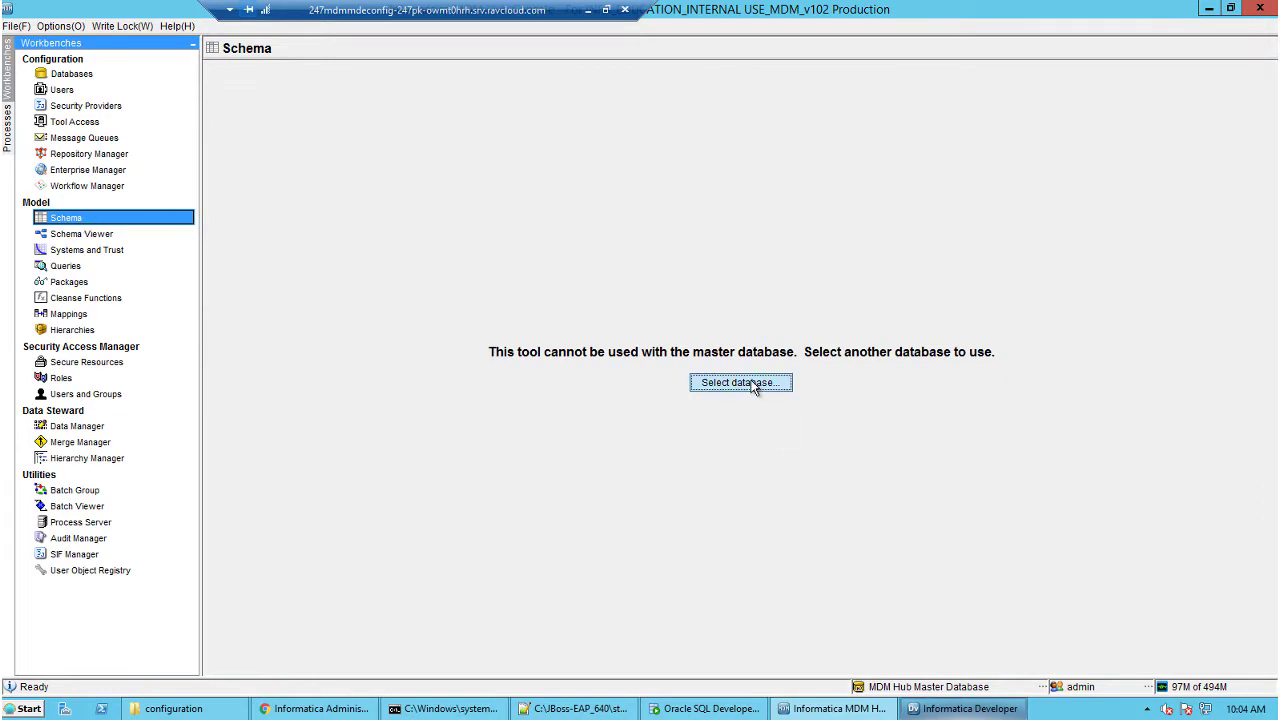
Connect the Schema tool to MDM_SAMPLE and acquire a write lock.
left_click(749, 382)
left_click(580, 328)
left_click(640, 446)
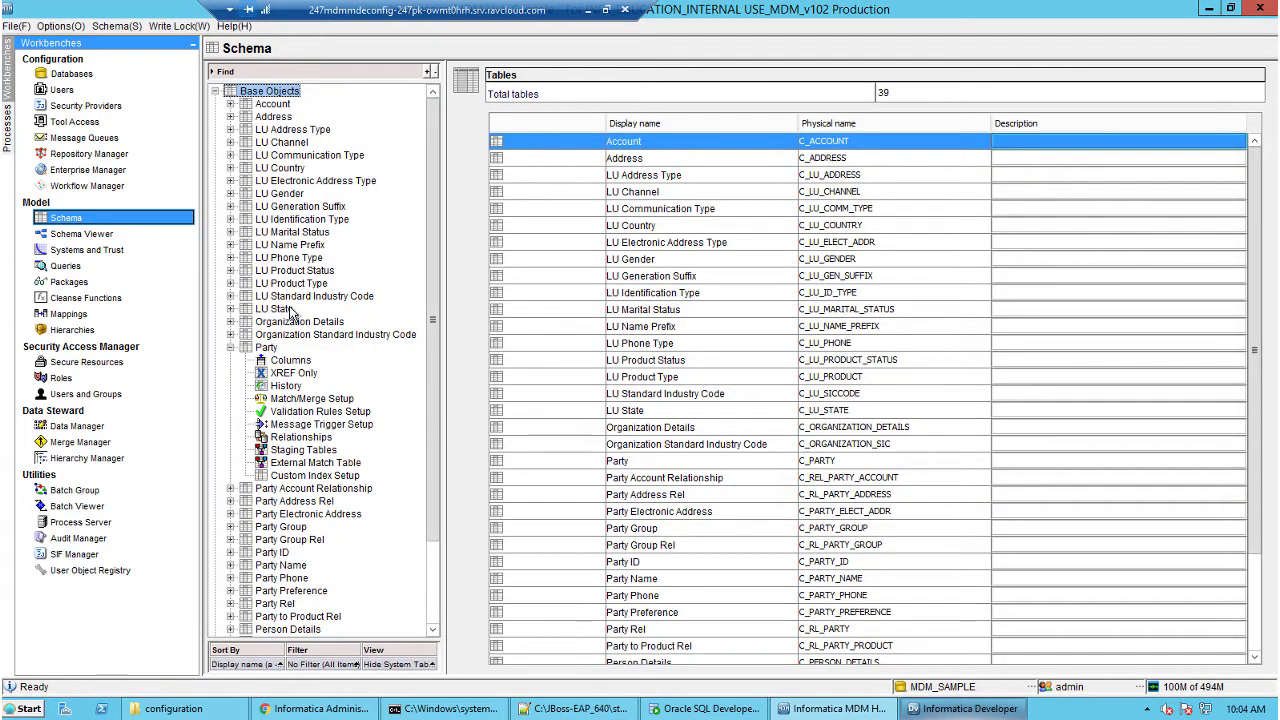
left_click(288, 452)
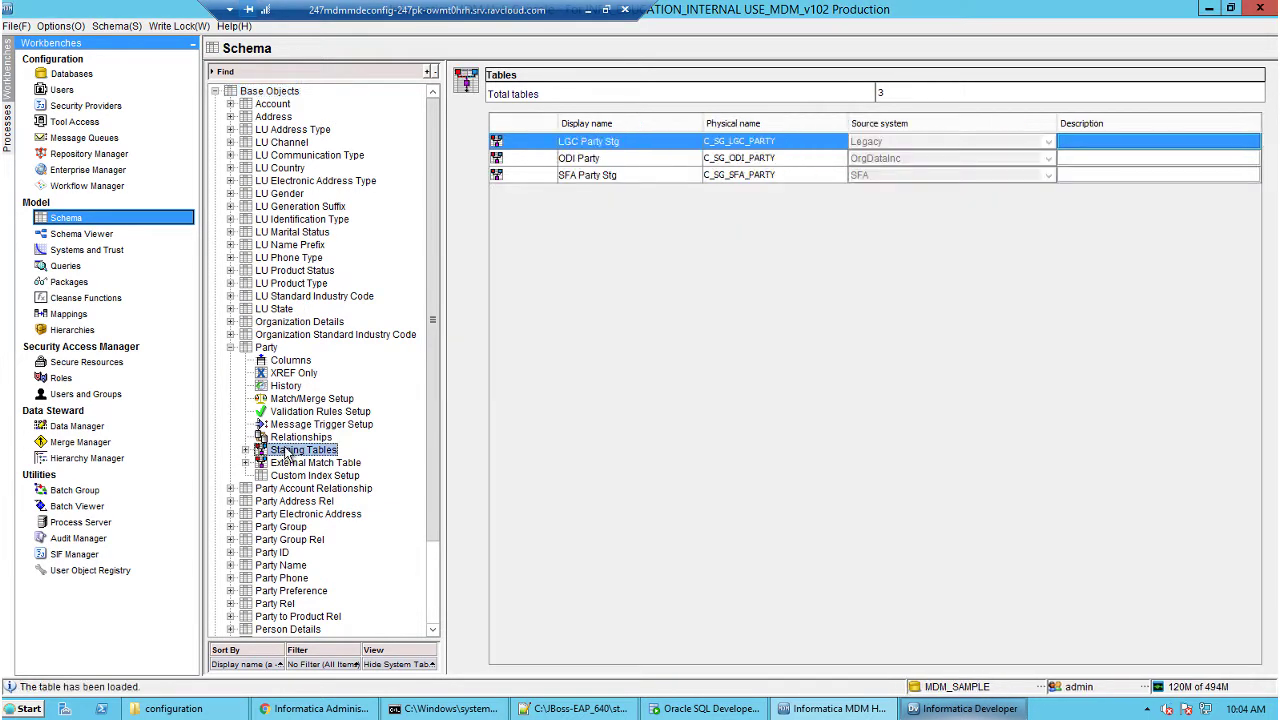
double_click(288, 452)
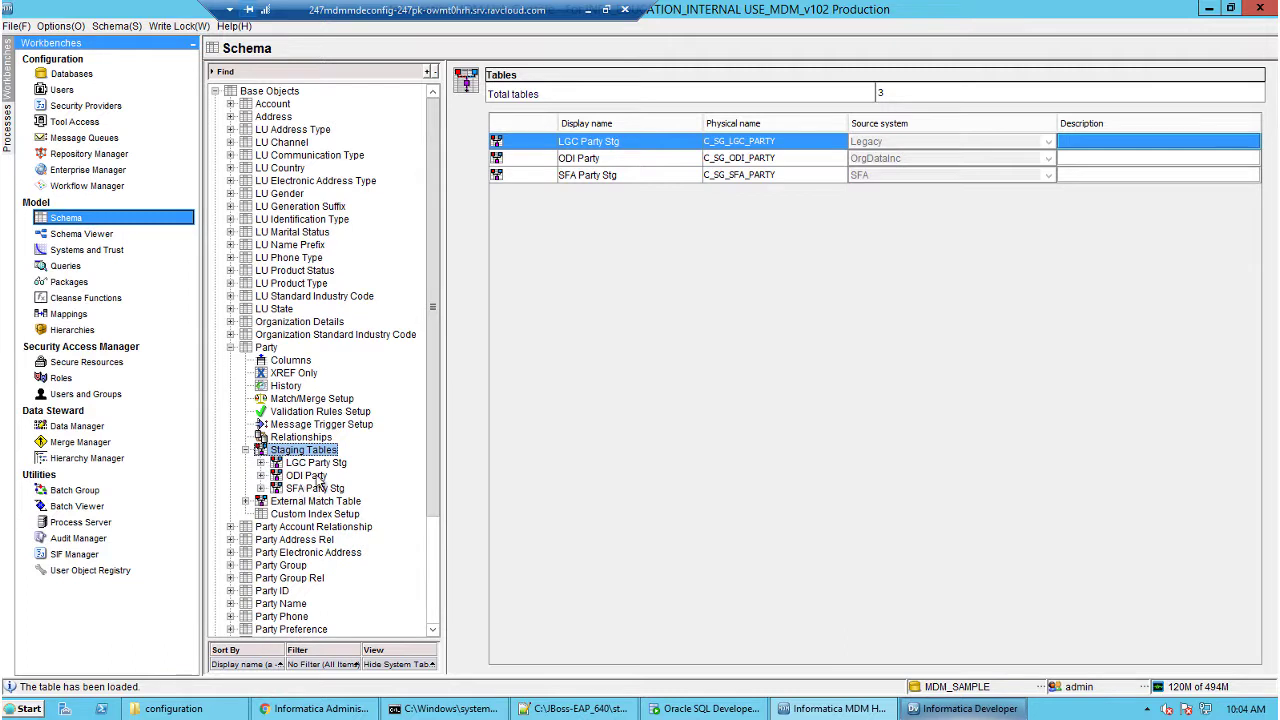
left_click(306, 476)
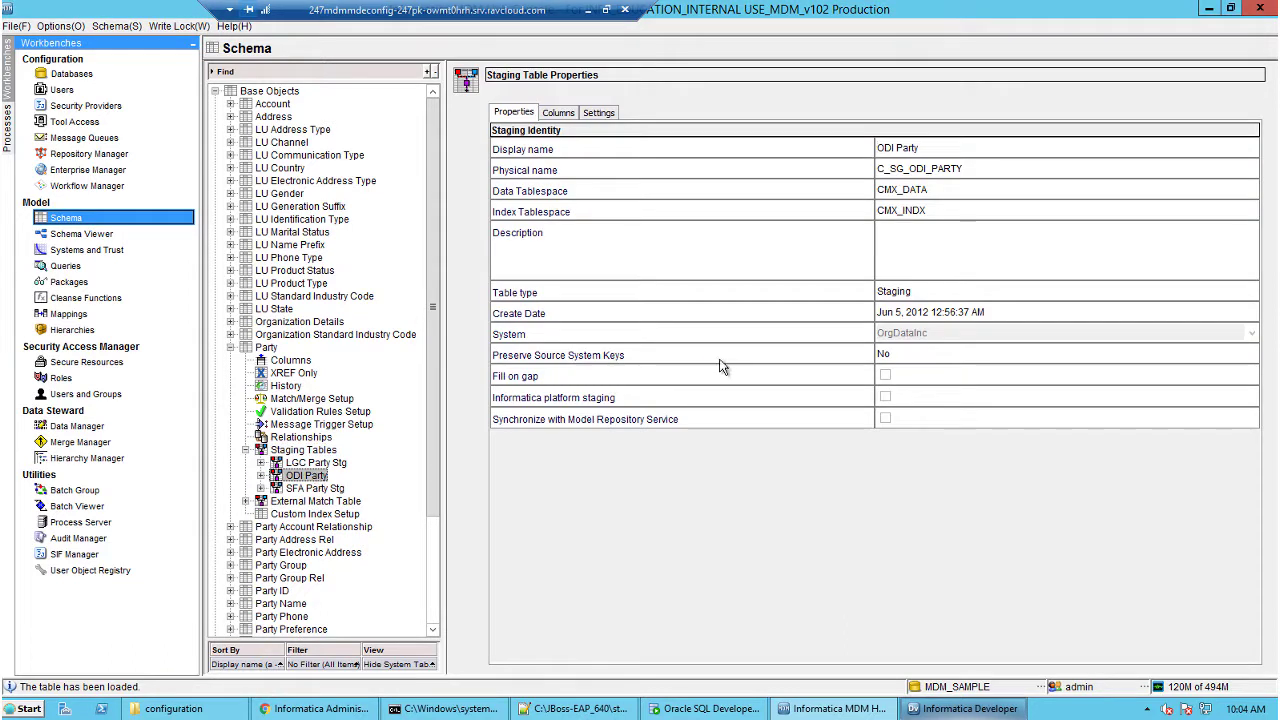
left_click(198, 27)
left_click(205, 46)
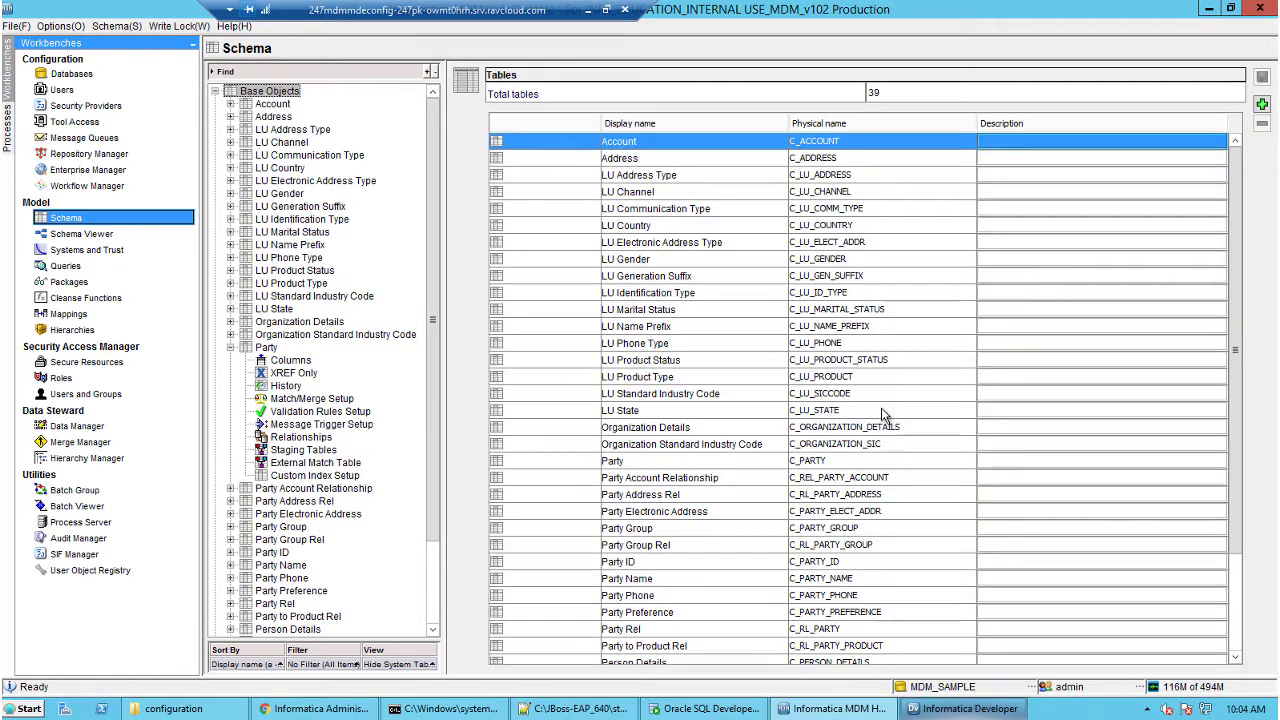
Enable Informatica platform staging and Model Repository sync on ODI Party, then save.
left_click(323, 451)
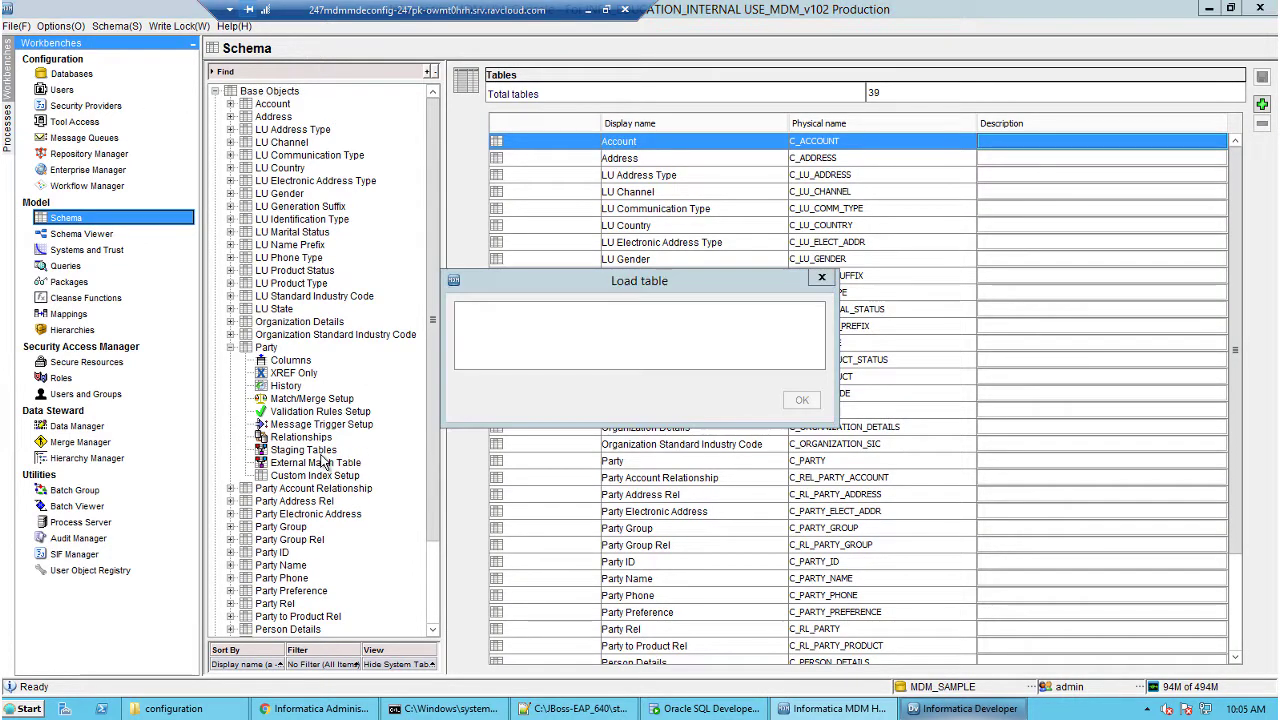
double_click(323, 453)
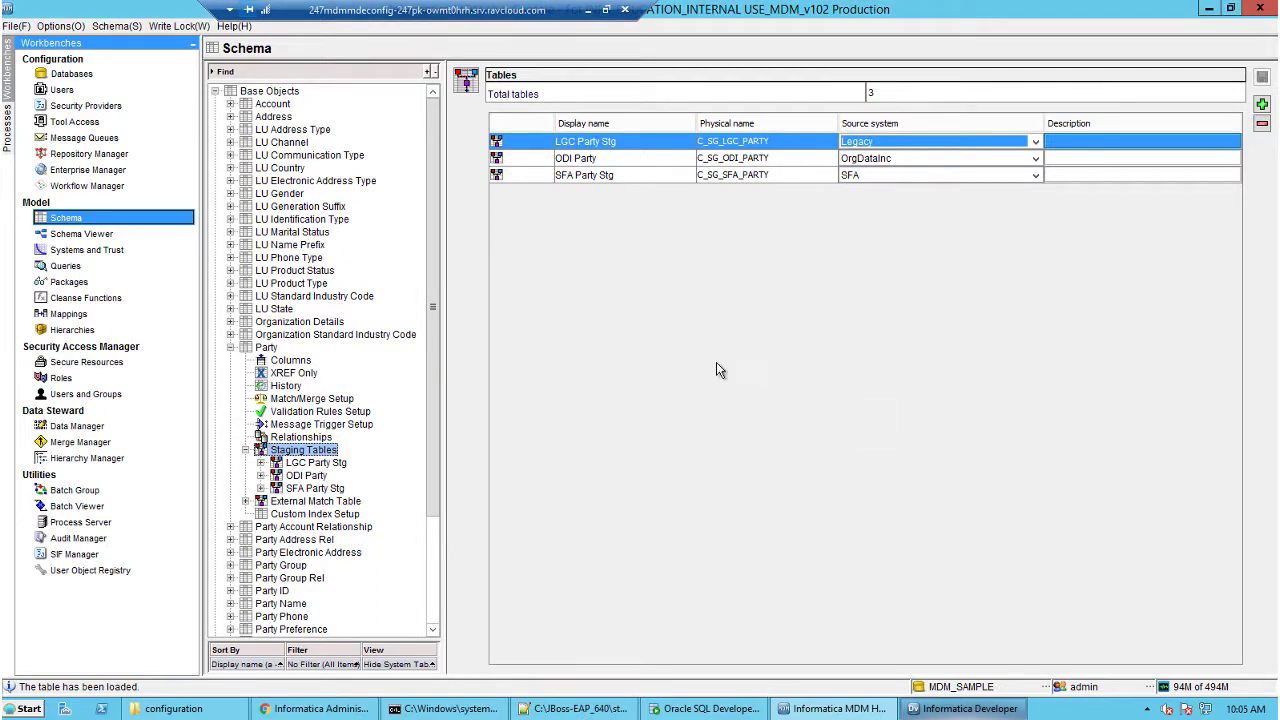
left_click(306, 475)
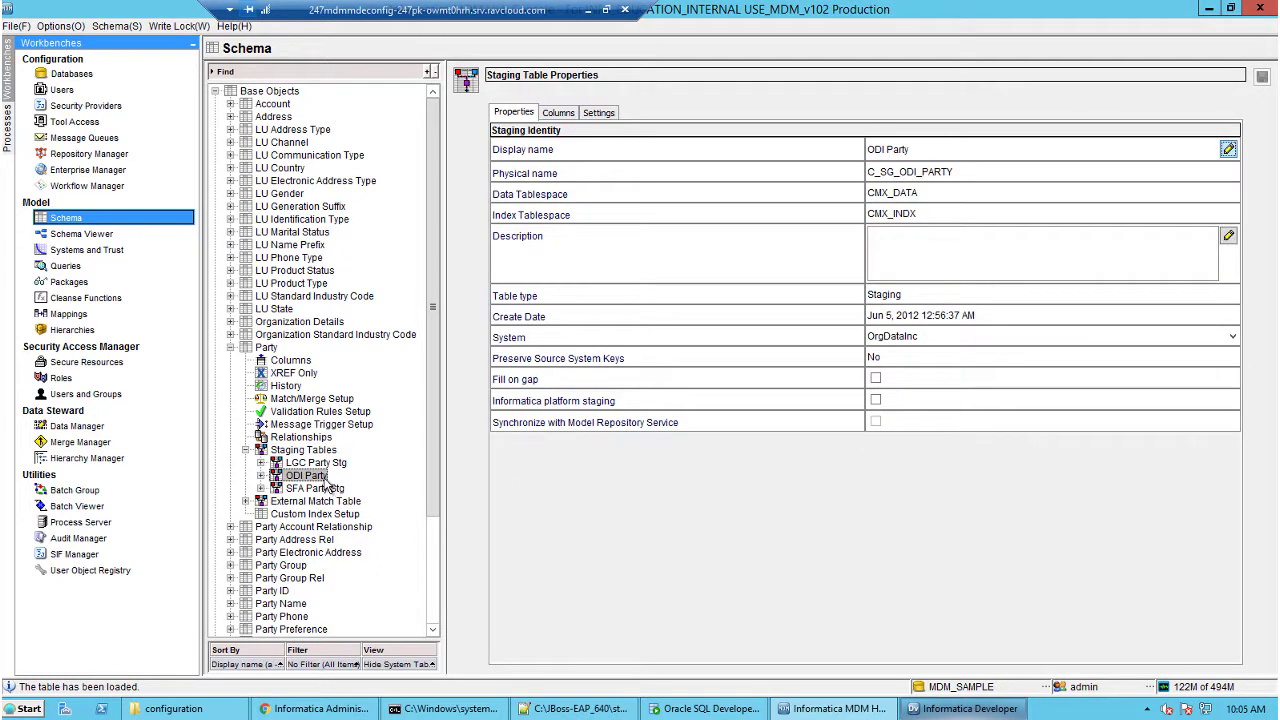
left_click(876, 401)
left_click(876, 422)
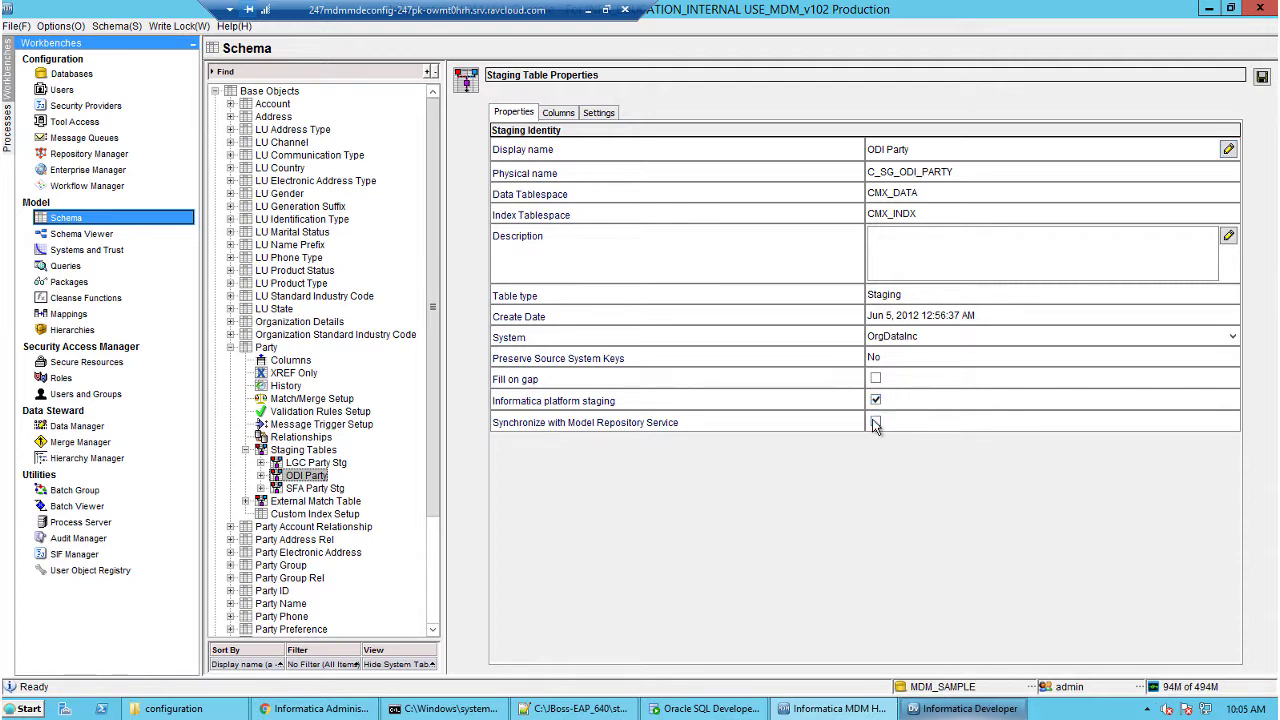
left_click(1262, 79)
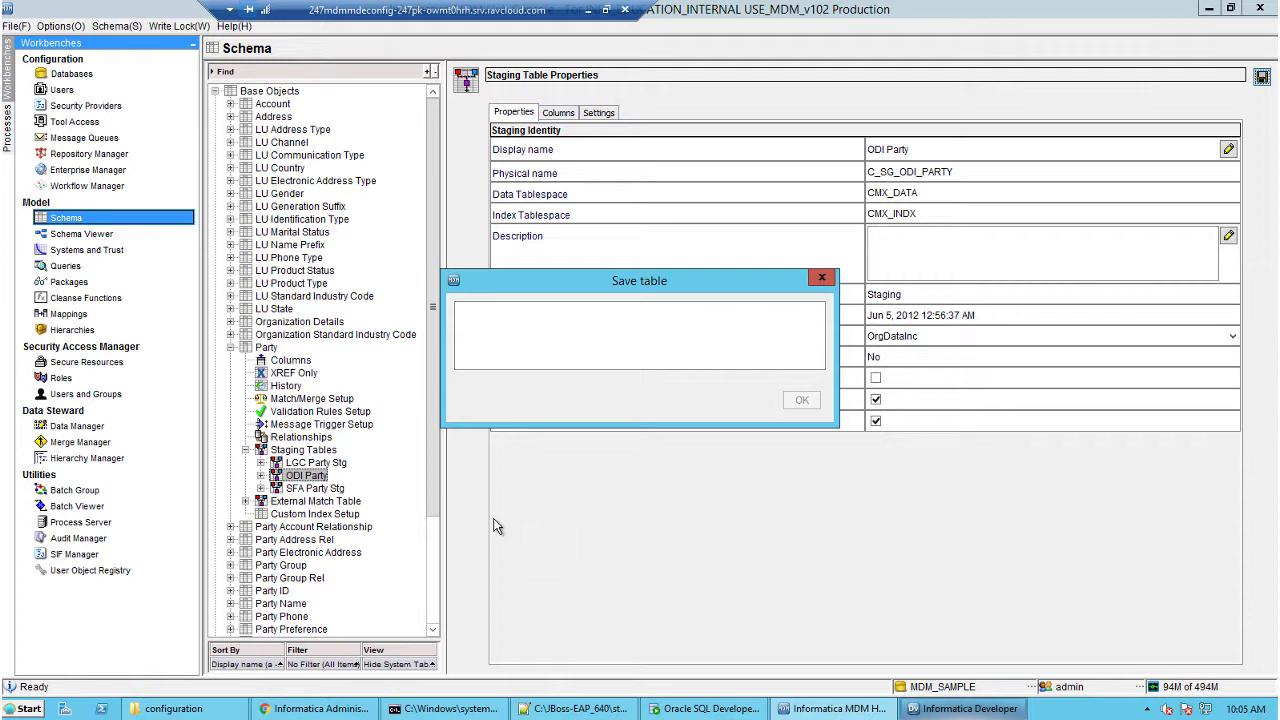
left_click(266, 349)
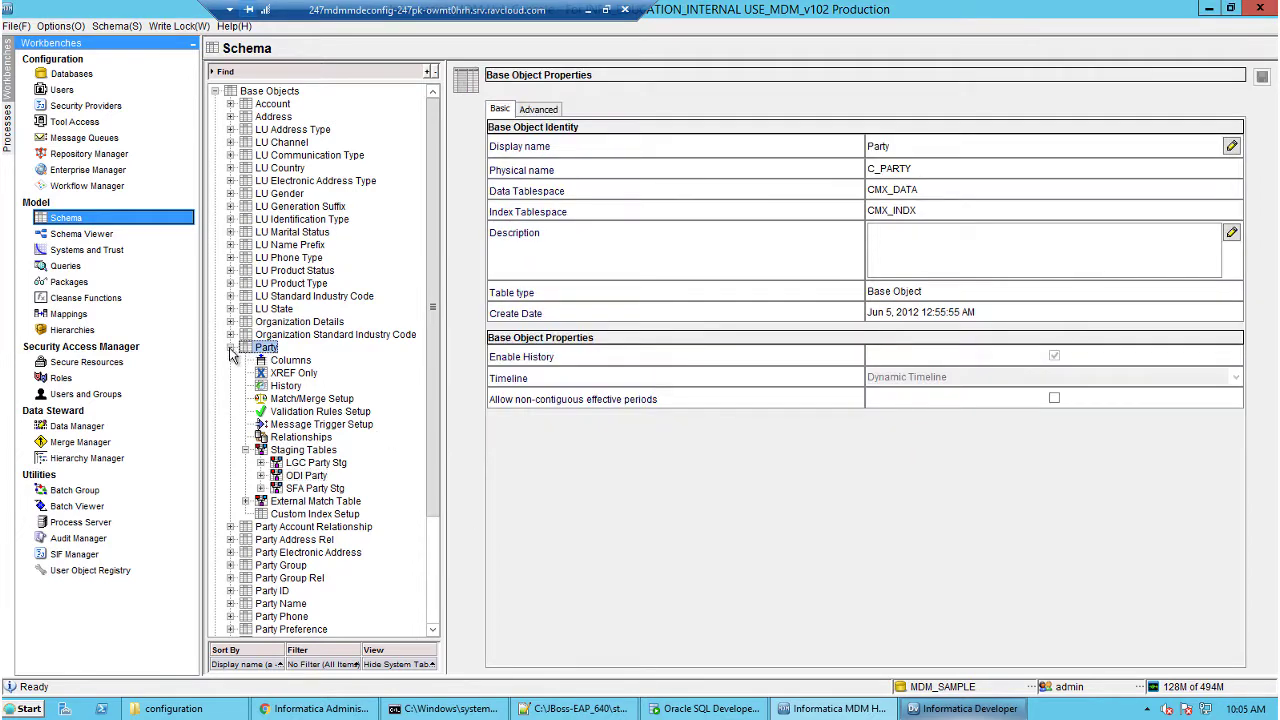
left_click(231, 347)
From Landing Tables, run 'Synchronize all staging tables with Model Repository Service'.
double_click(286, 606)
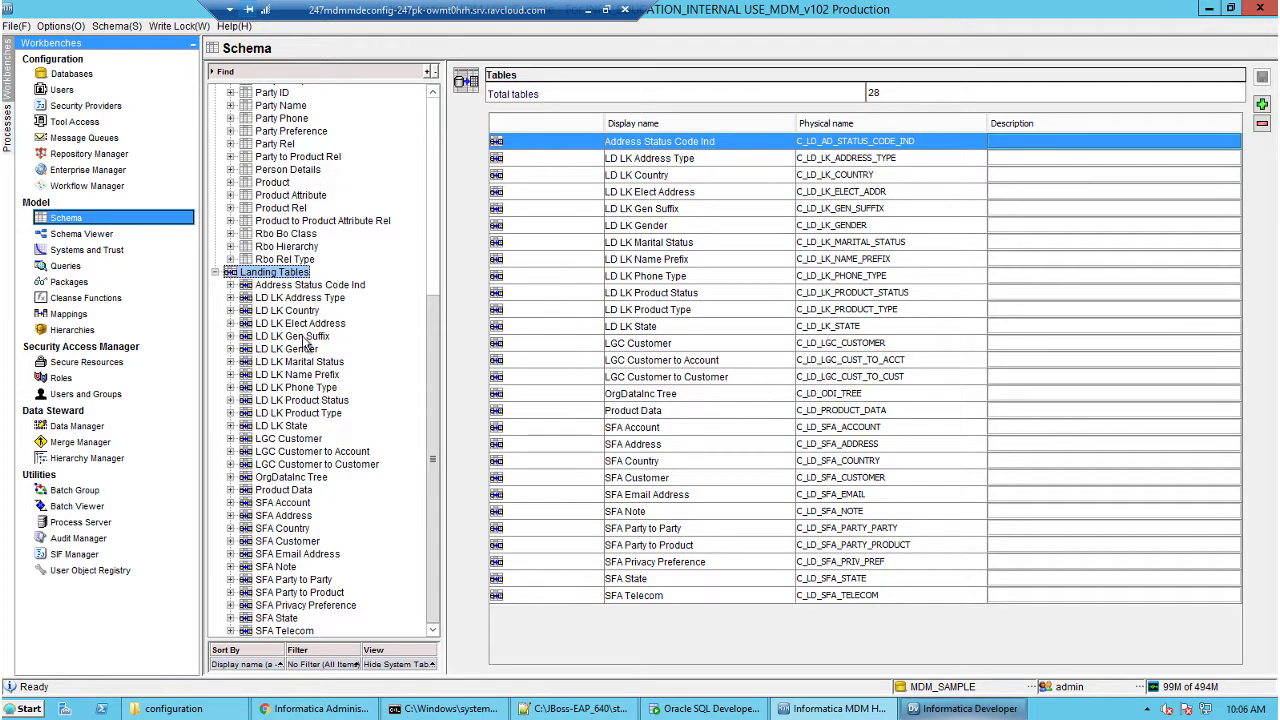
right_click(288, 275)
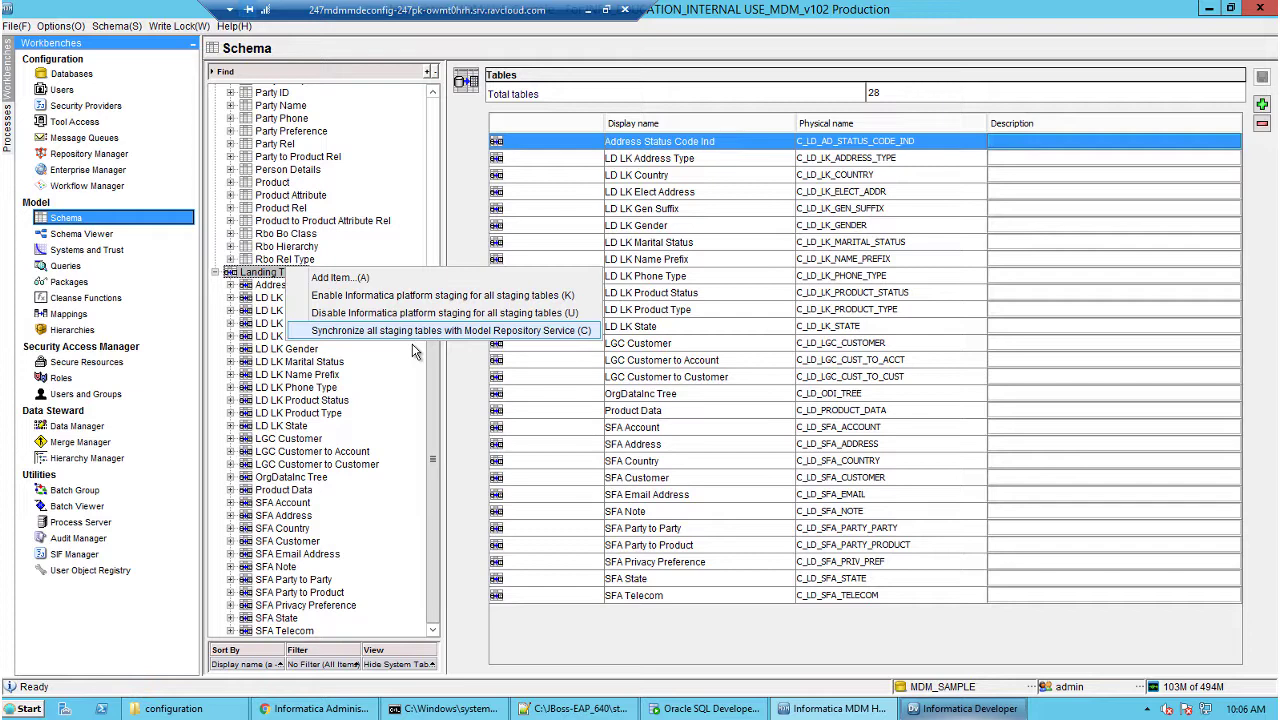
key("Return")
key("Return")
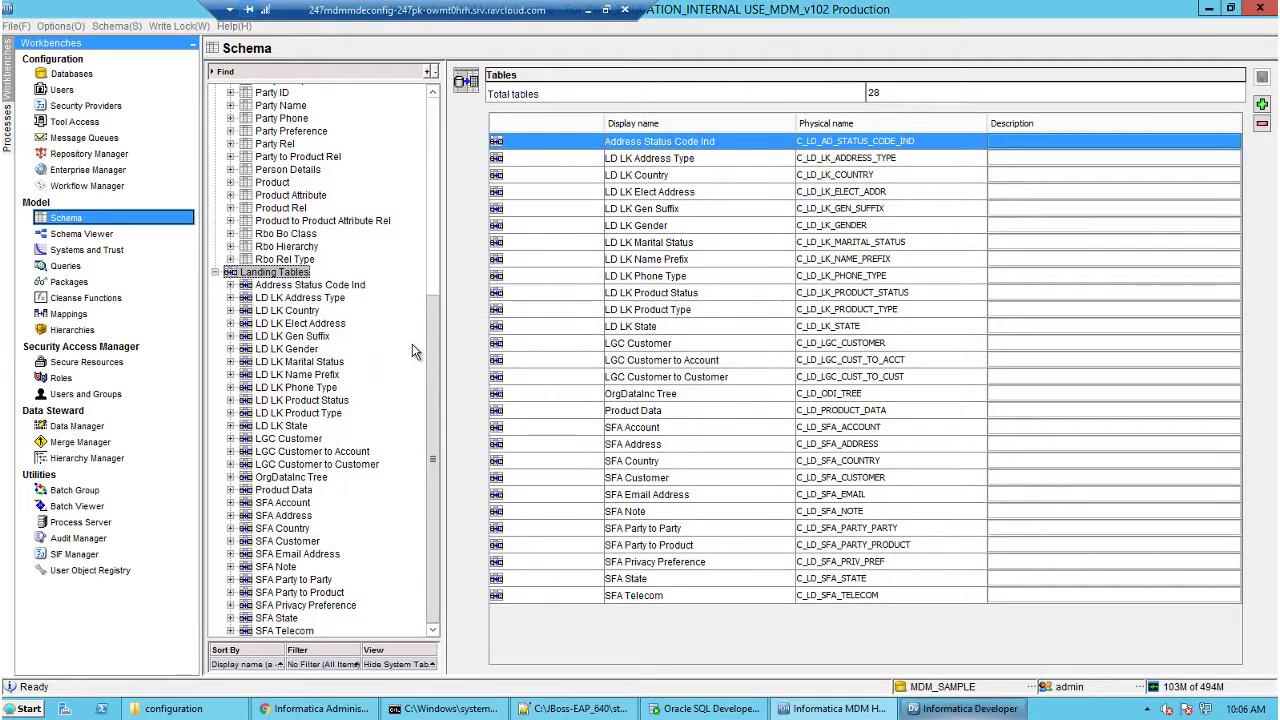
Refresh the Infa_MRS repository in Informatica Developer.
left_click(965, 708)
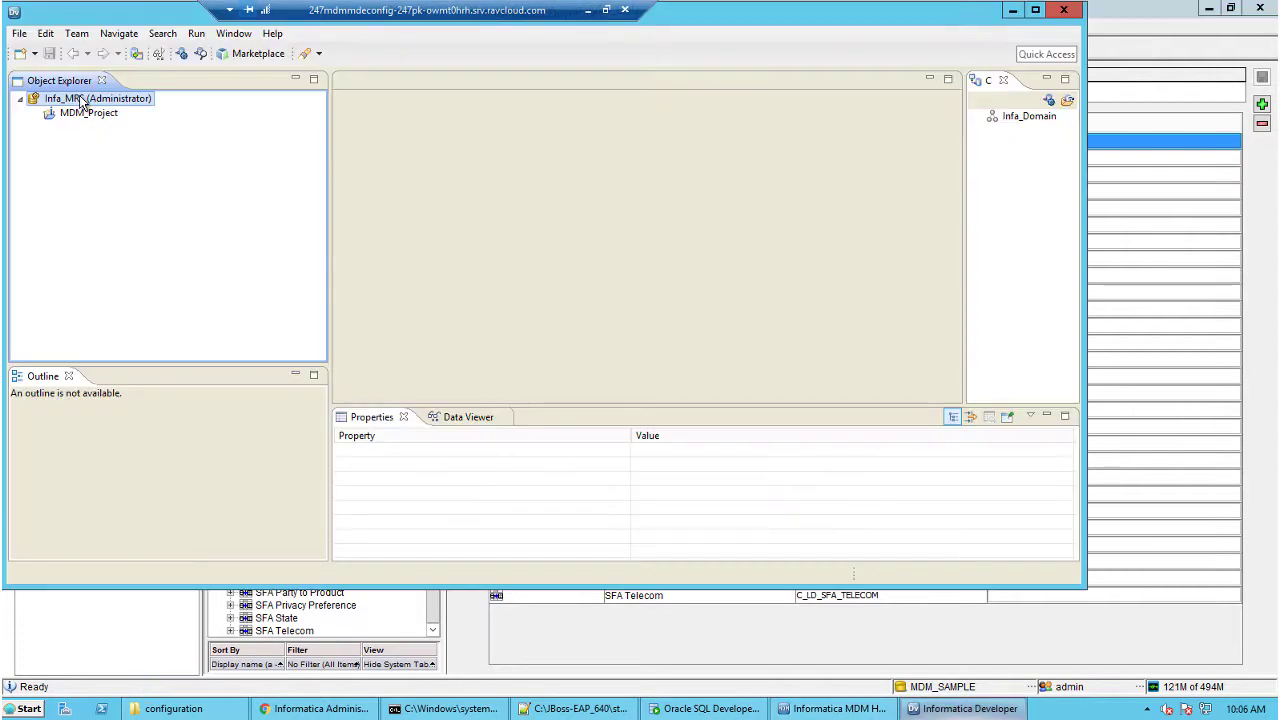
right_click(80, 100)
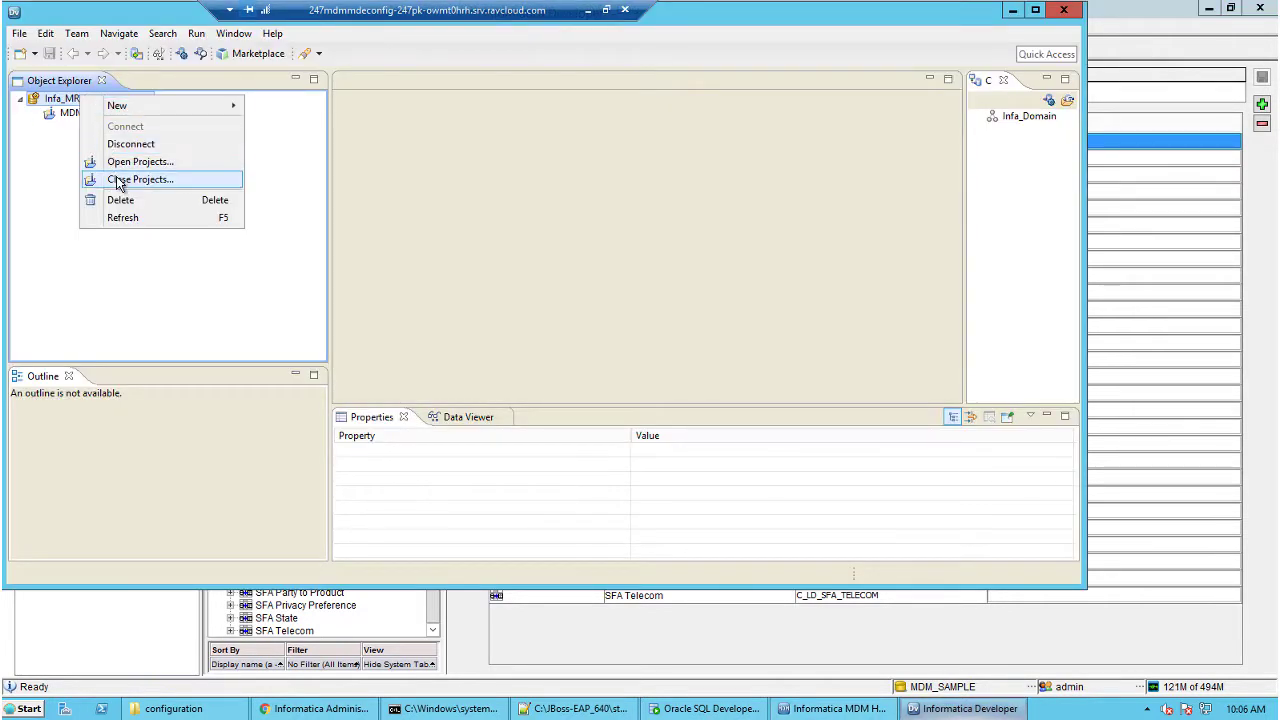
left_click(124, 218)
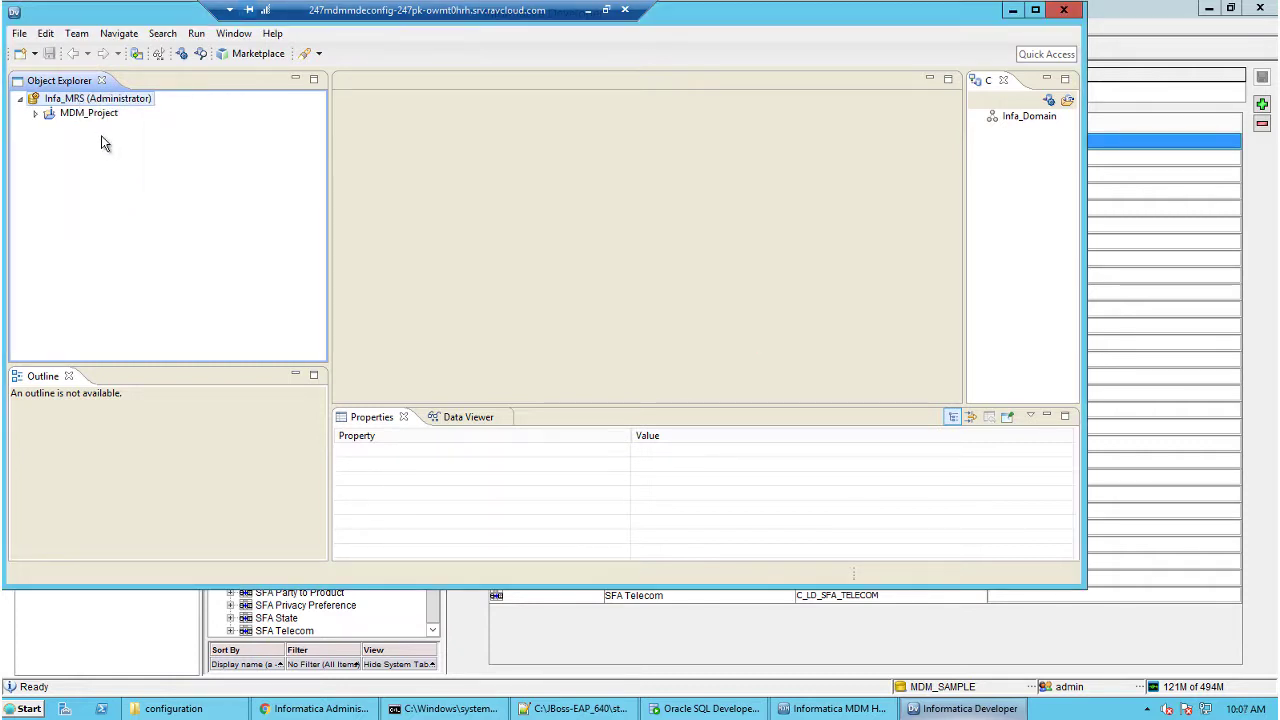
Expand MDM_Project > MDM_SAMPLE > C_PARTY to reveal the C_SG_ODI_PARTY objects and mapplet.
left_click(35, 113)
left_click(51, 129)
left_click(67, 143)
left_click(67, 143)
left_click(67, 143)
left_click(81, 185)
left_click(81, 171)
left_click(81, 157)
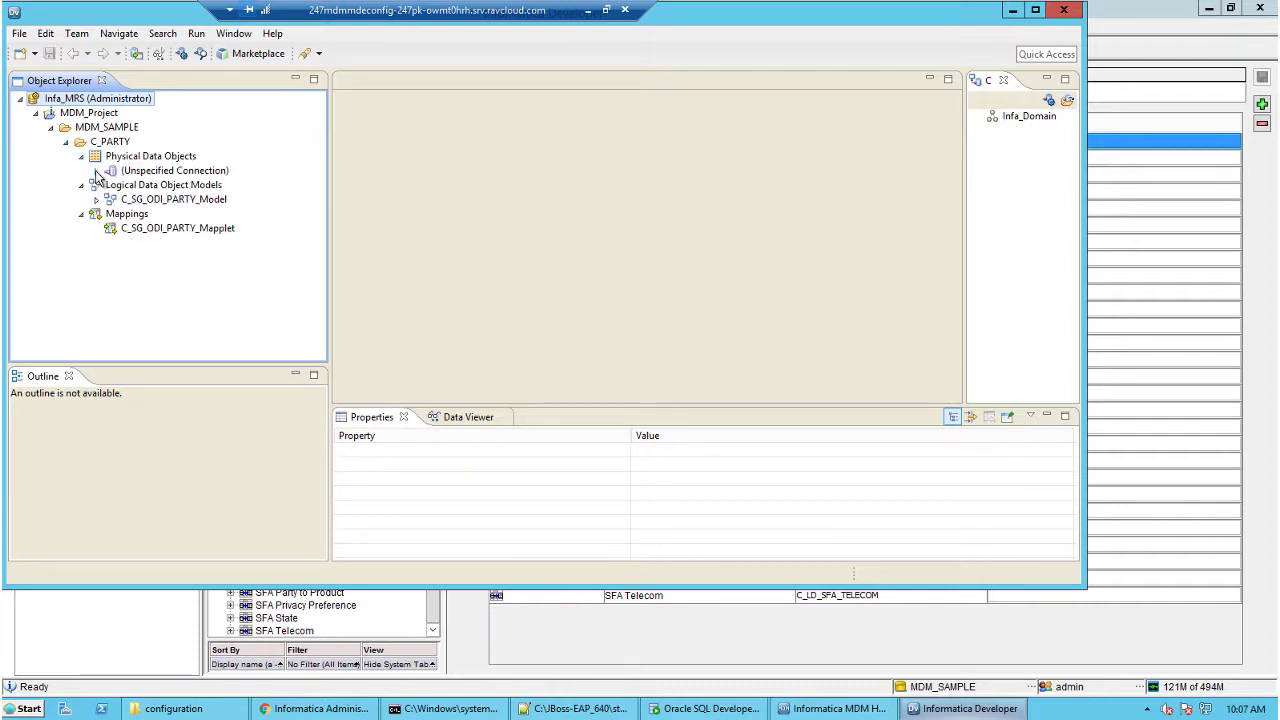
left_click(96, 171)
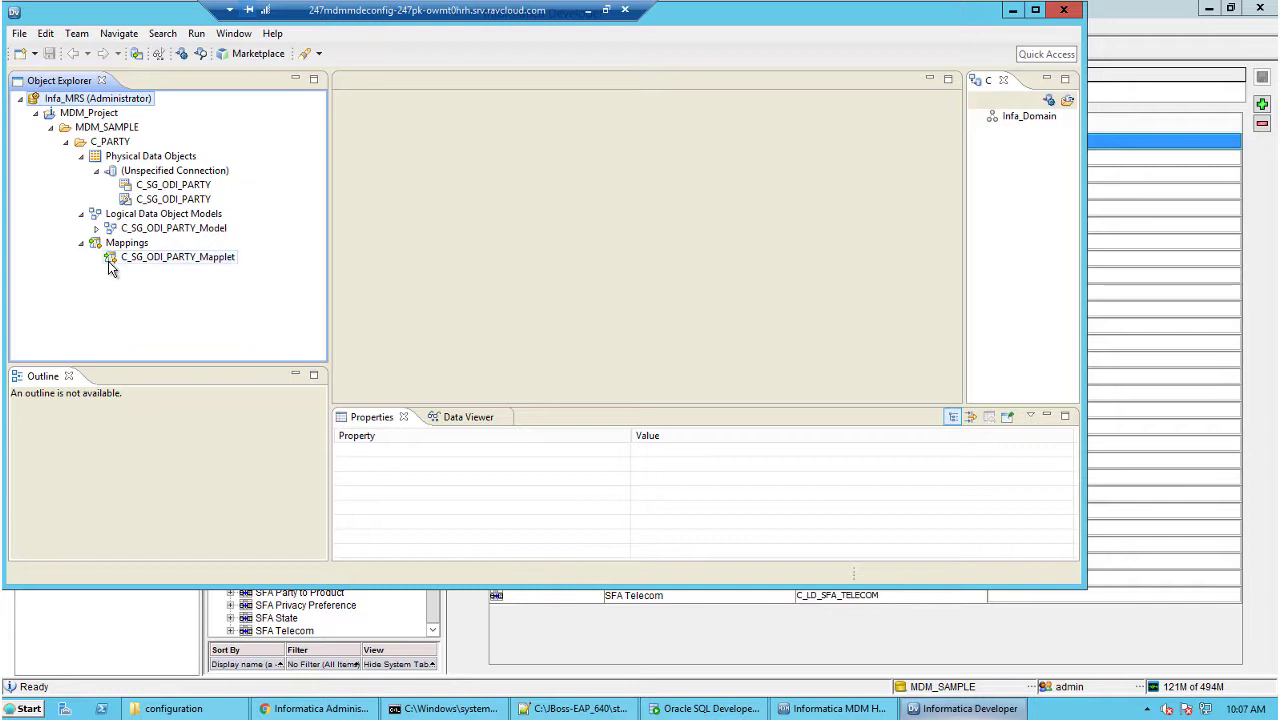
mouse_move(110, 265)
left_click(175, 257)
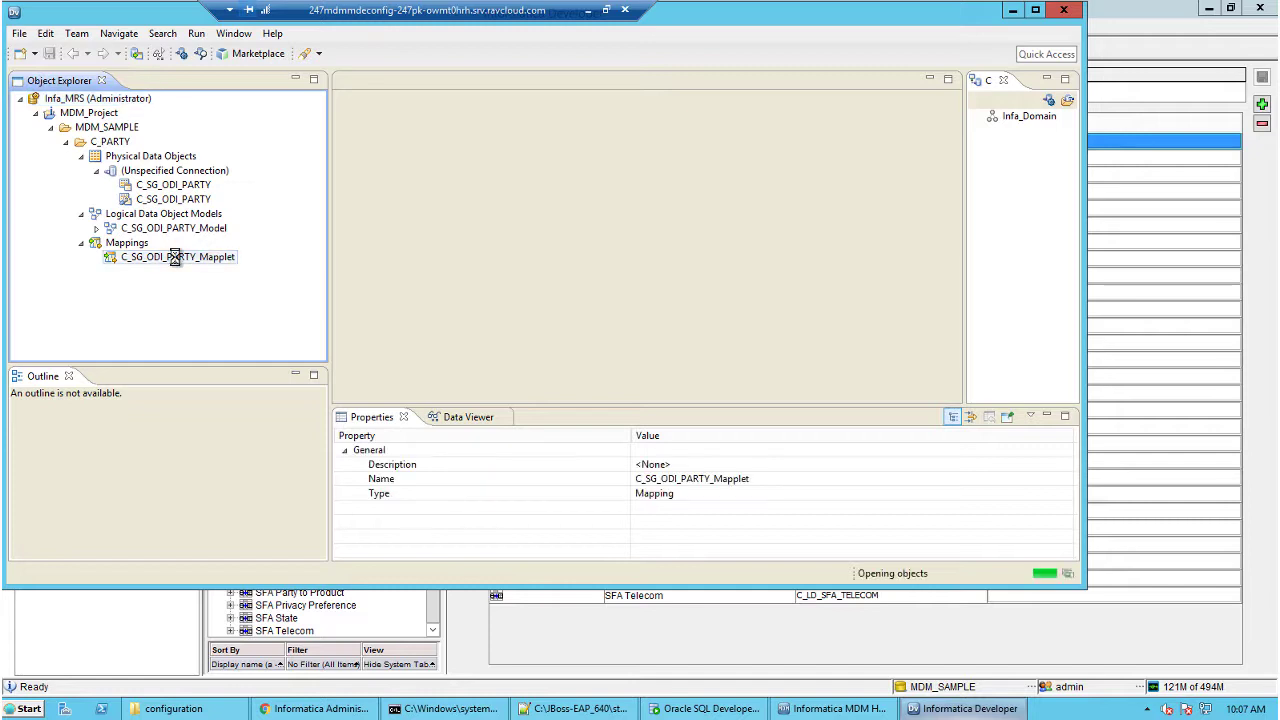